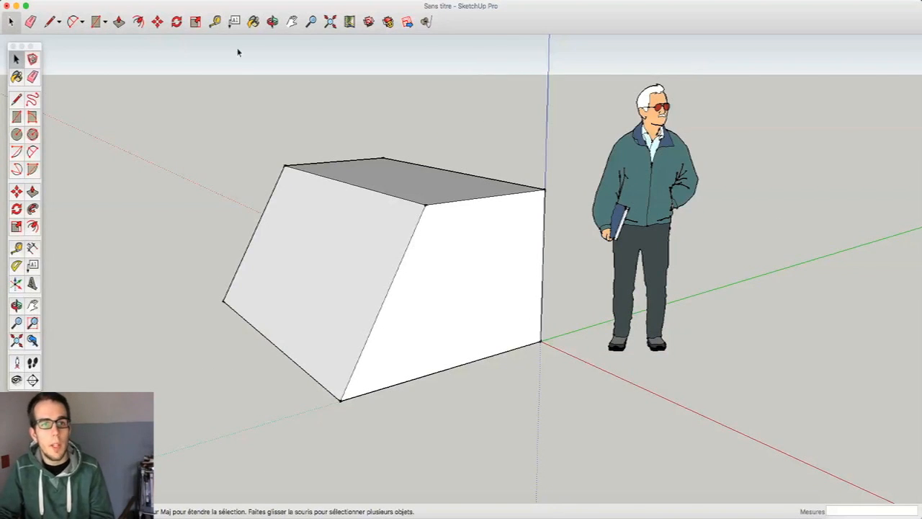
Place a guide point on the side face's bottom edge, 1400 mm from the front bottom corner, with the Tape Measure
{"action": "left_click", "coordinate": [215, 22]}
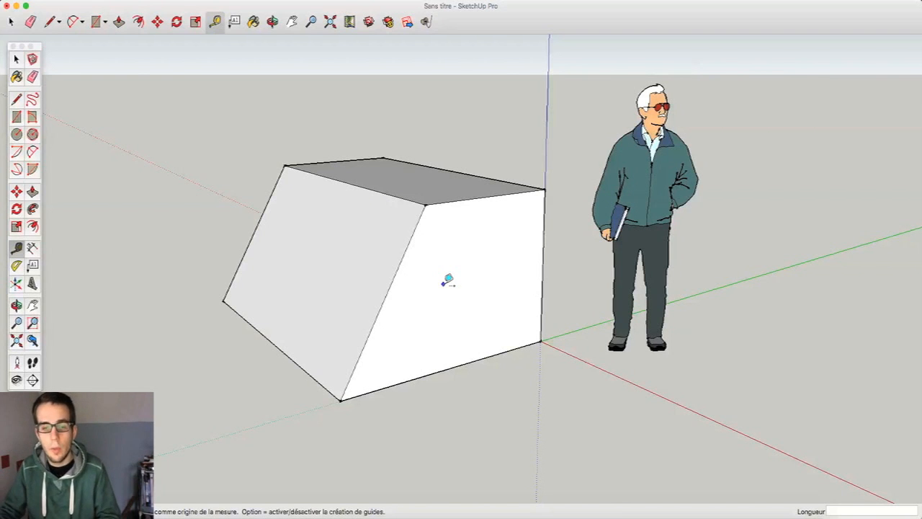
{"action": "left_click", "coordinate": [342, 397]}
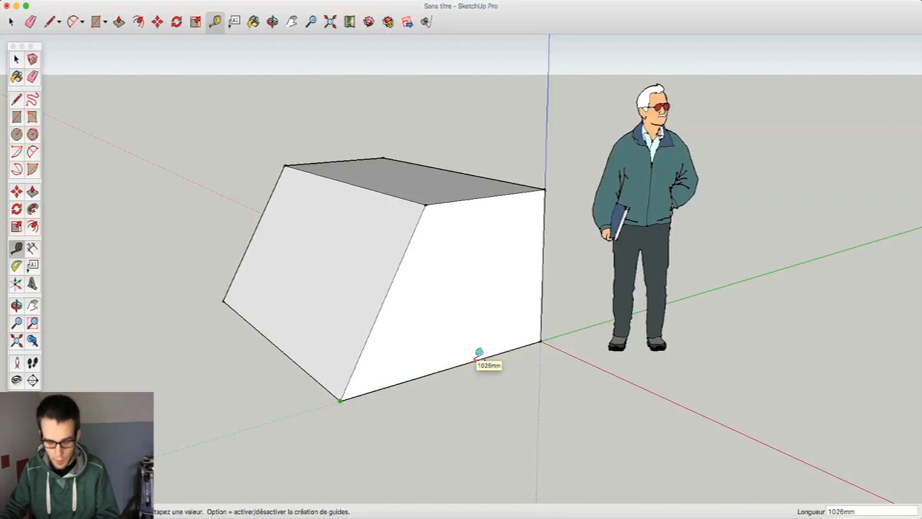
{"action": "type", "text": "1400"}
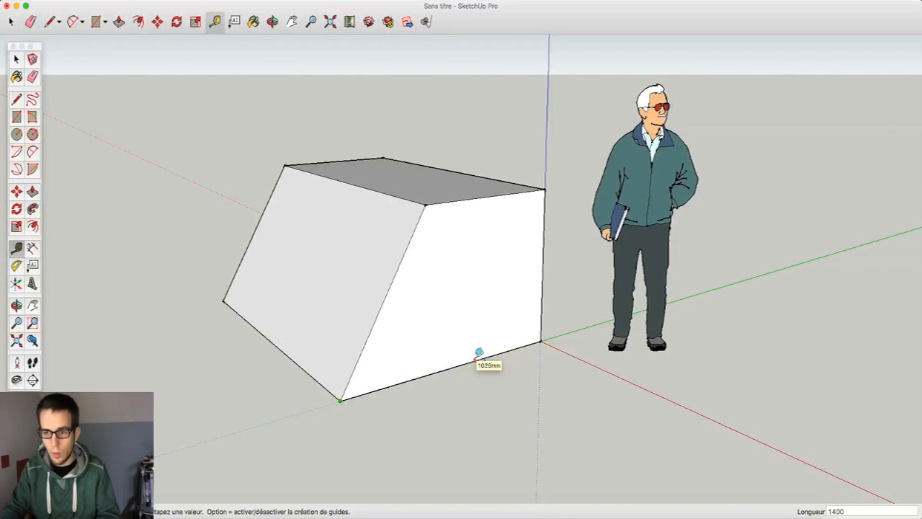
{"action": "key", "text": "Return"}
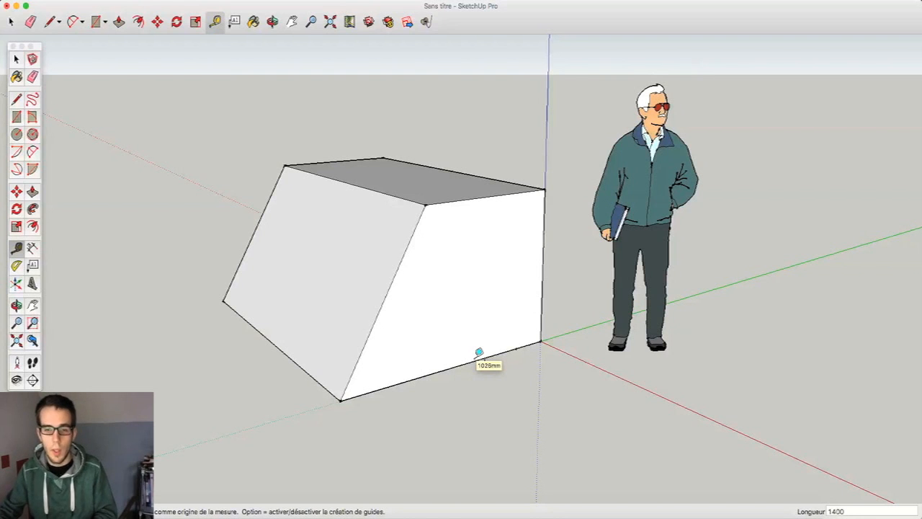
{"action": "left_click", "coordinate": [16, 59]}
{"action": "scroll", "coordinate": [517, 351], "scroll_direction": "up", "scroll_amount": 10}
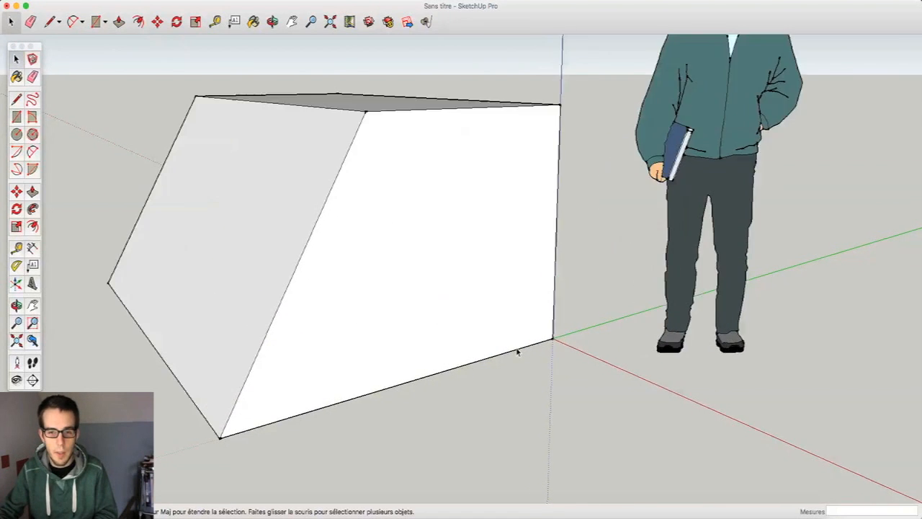
{"action": "scroll", "coordinate": [508, 352], "scroll_direction": "up", "scroll_amount": 5}
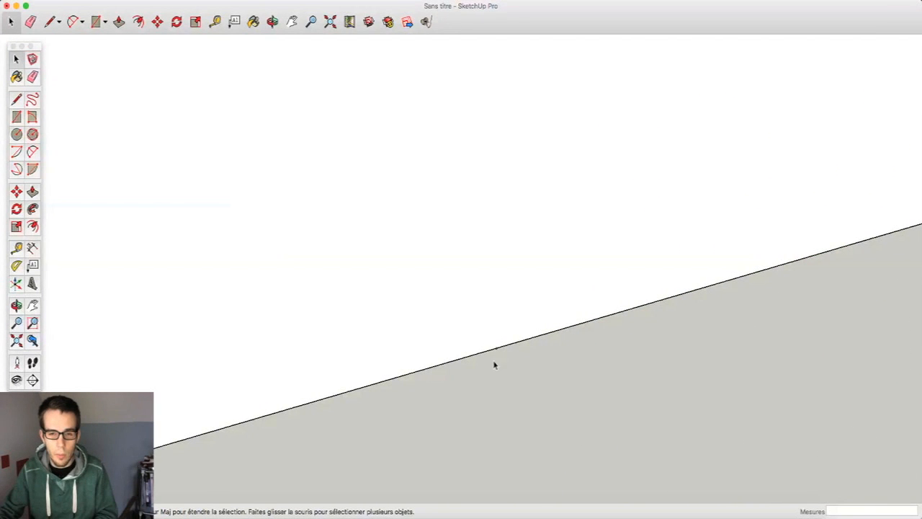
{"action": "scroll", "coordinate": [497, 359], "scroll_direction": "down", "scroll_amount": 6}
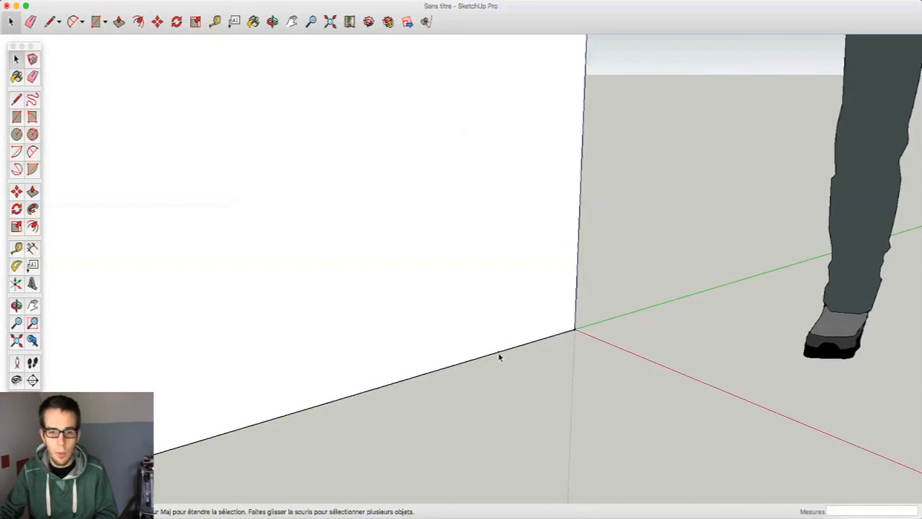
{"action": "scroll", "coordinate": [499, 356], "scroll_direction": "down", "scroll_amount": 5}
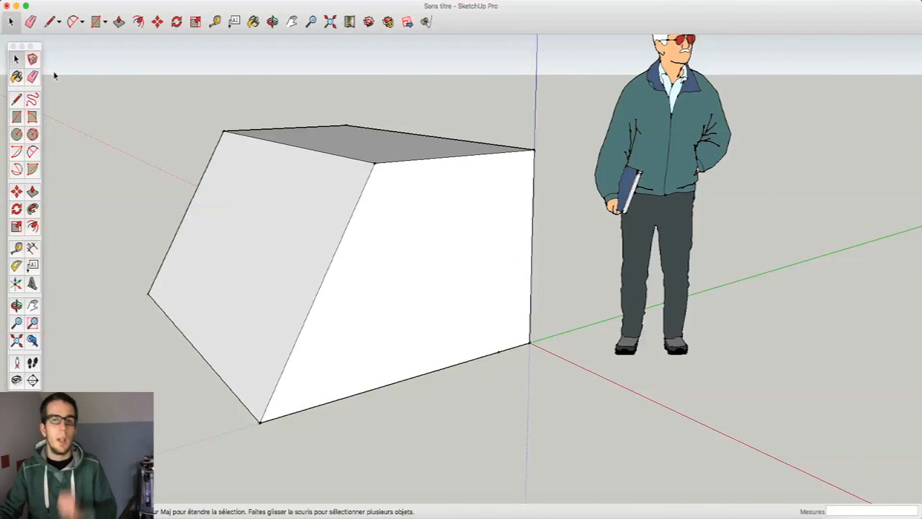
Draw a vertical line across the side face from the guide point on the bottom edge up to the top edge
{"action": "left_click", "coordinate": [16, 101]}
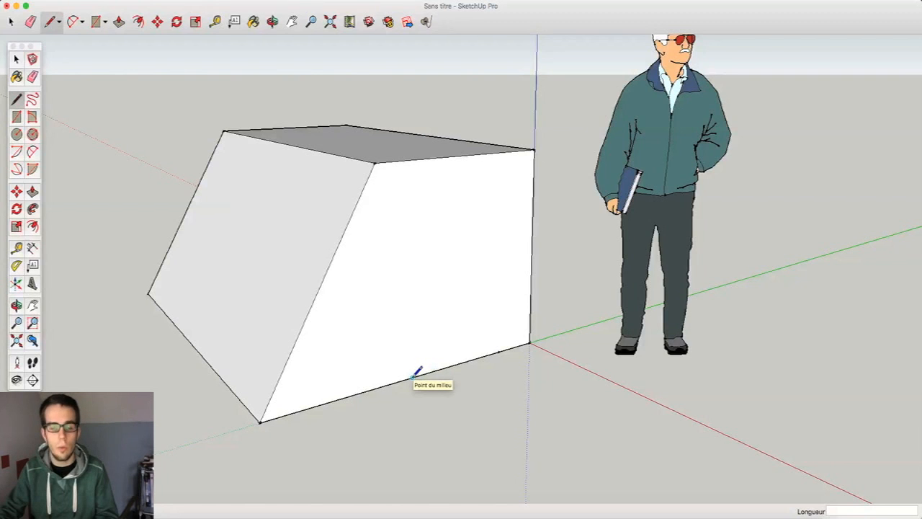
{"action": "left_click", "coordinate": [498, 351]}
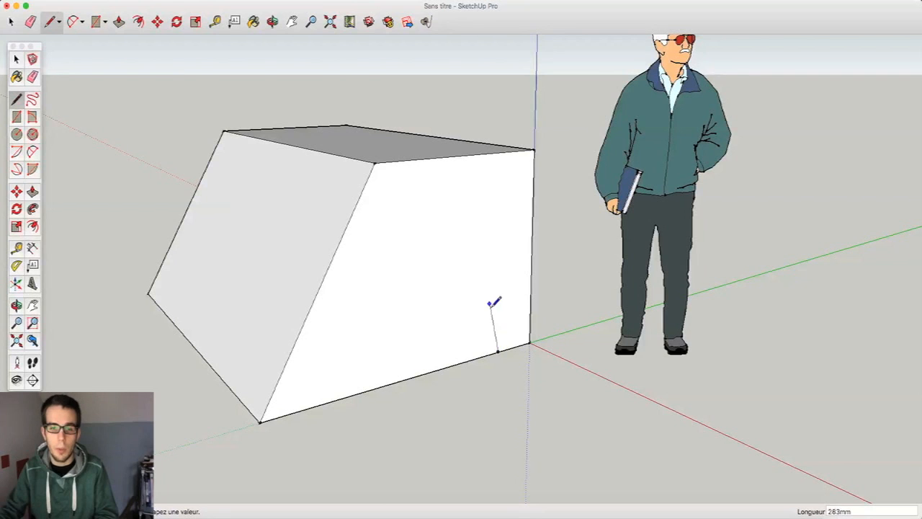
{"action": "left_click", "coordinate": [503, 152]}
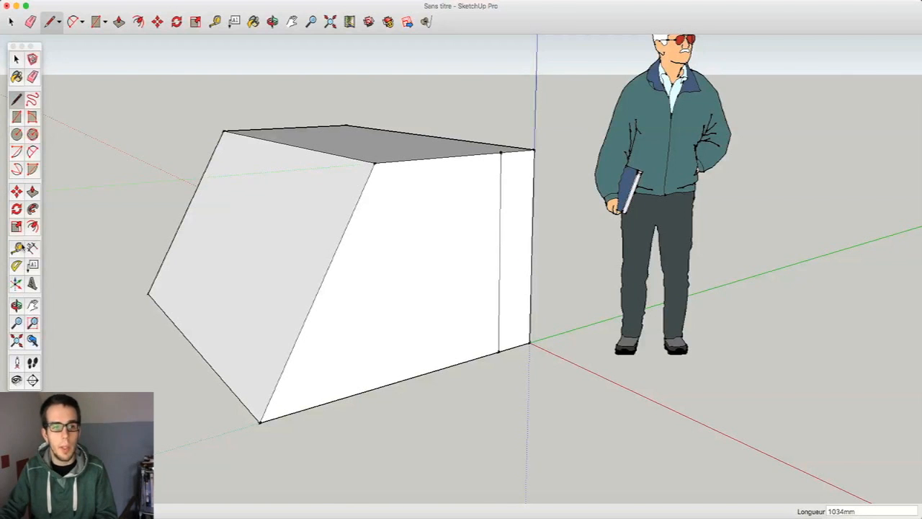
{"action": "left_click", "coordinate": [17, 248]}
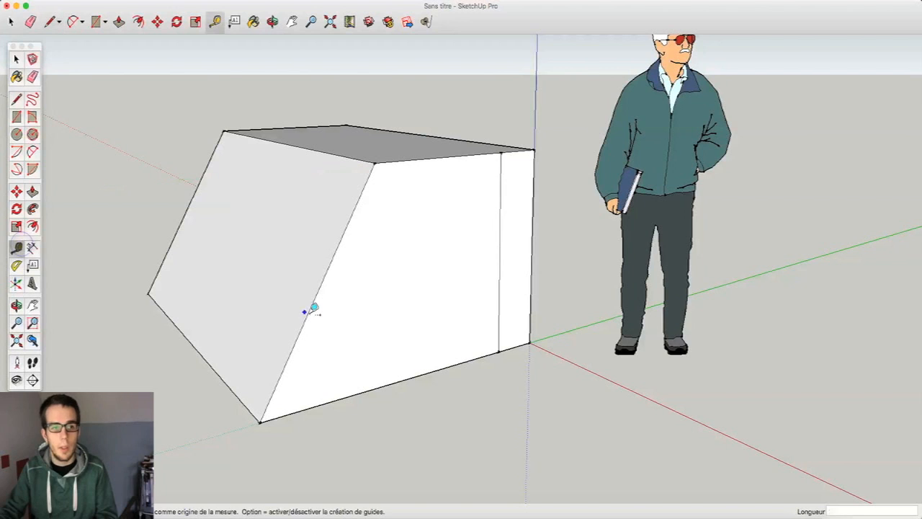
{"action": "left_click", "coordinate": [465, 355]}
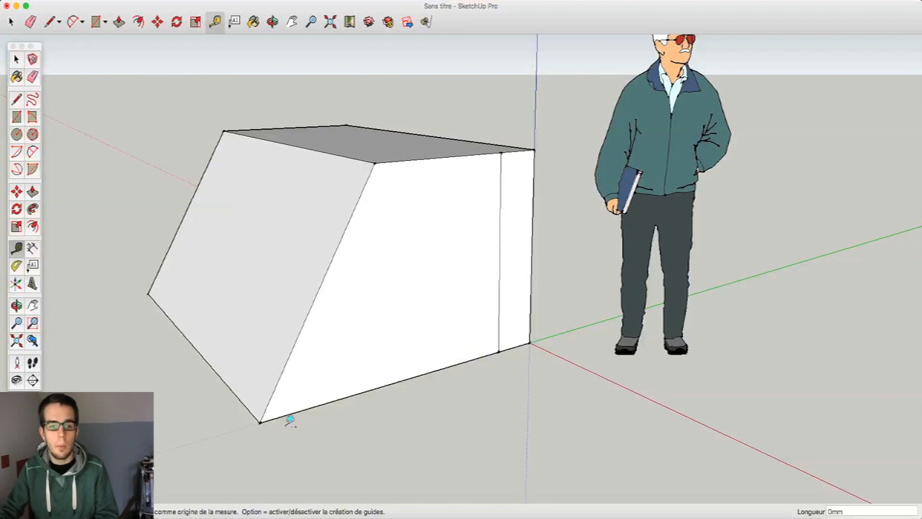
{"action": "left_click", "coordinate": [260, 420]}
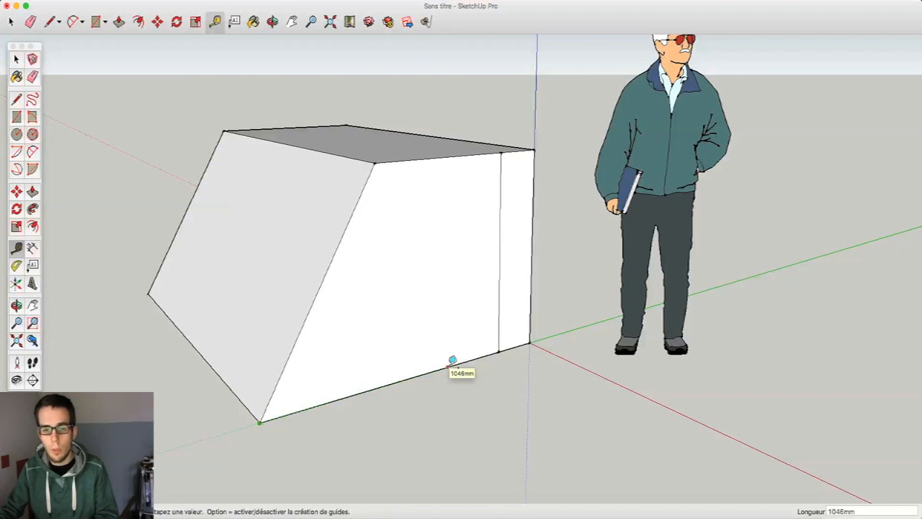
Create a guide line parallel to the side face's bottom edge, offset 300 mm upward
{"action": "left_click", "coordinate": [17, 248]}
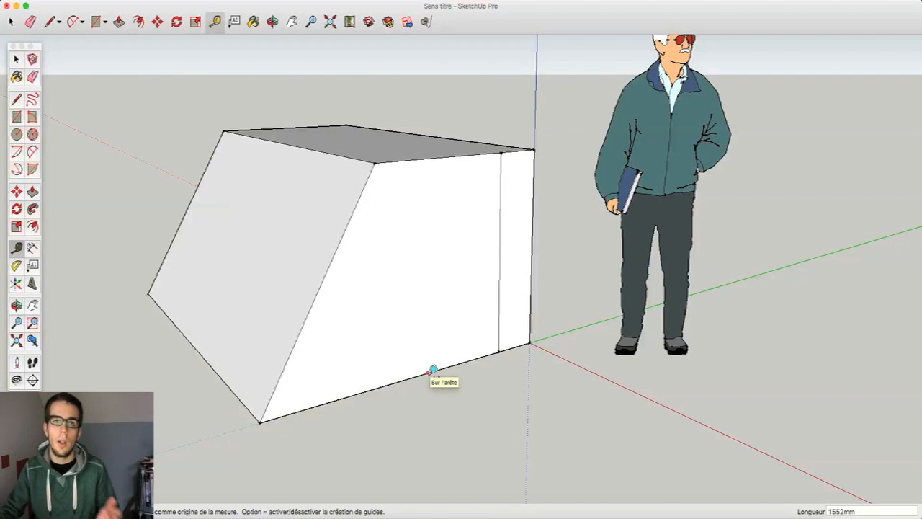
{"action": "left_click", "coordinate": [429, 370]}
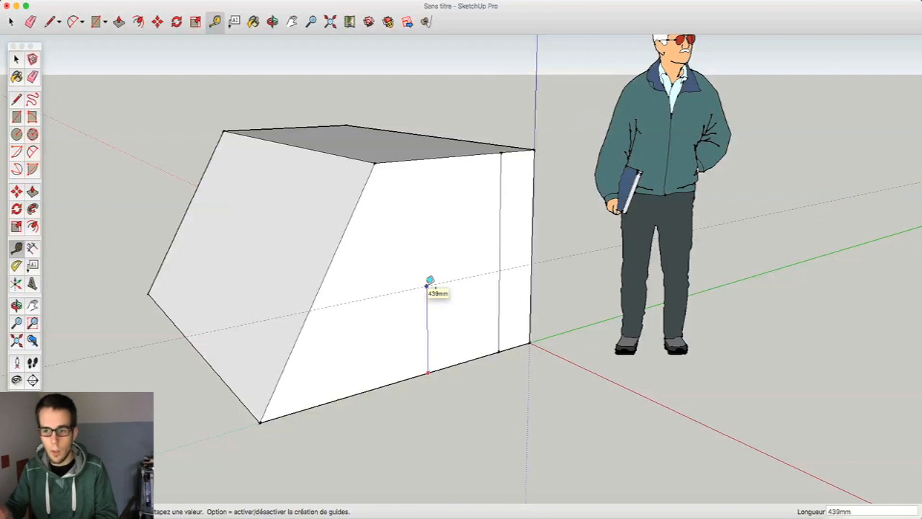
{"action": "type", "text": "300"}
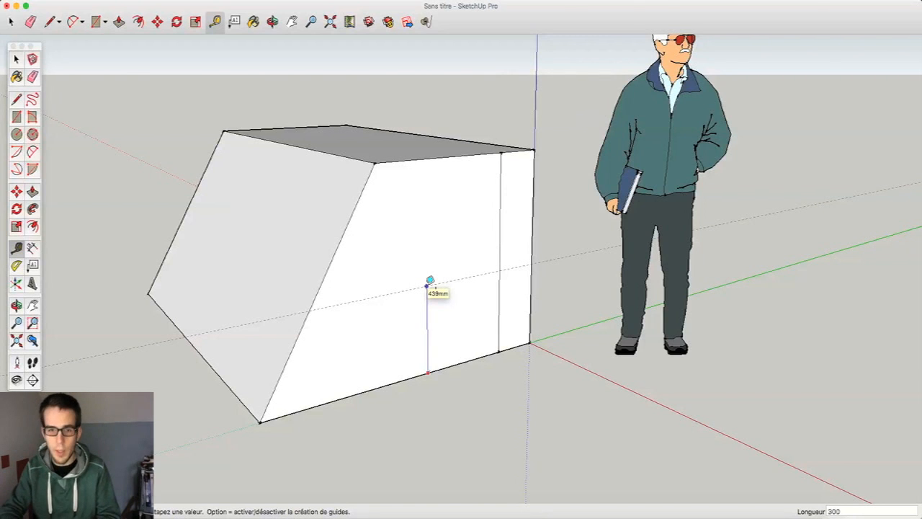
{"action": "key", "text": "Return"}
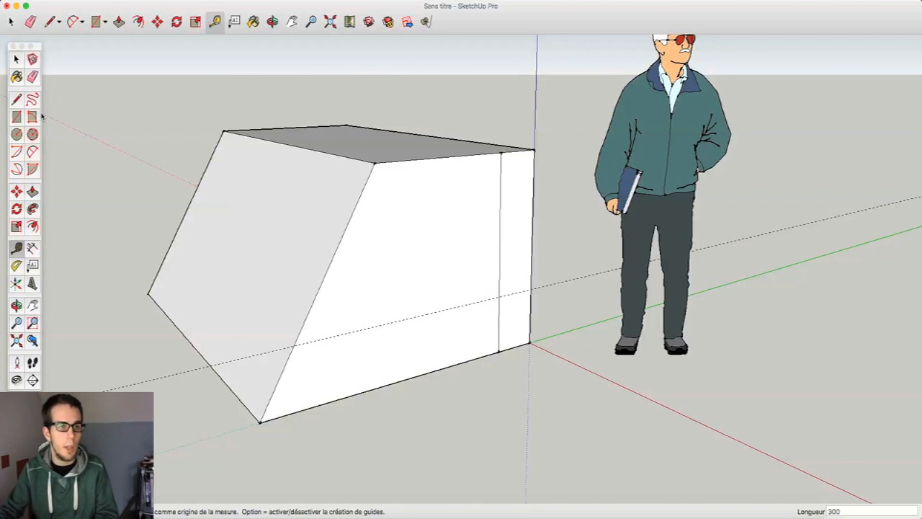
Draw a line along the guide from the vertical dividing line to the slanted front edge of the side face
{"action": "left_click", "coordinate": [17, 98]}
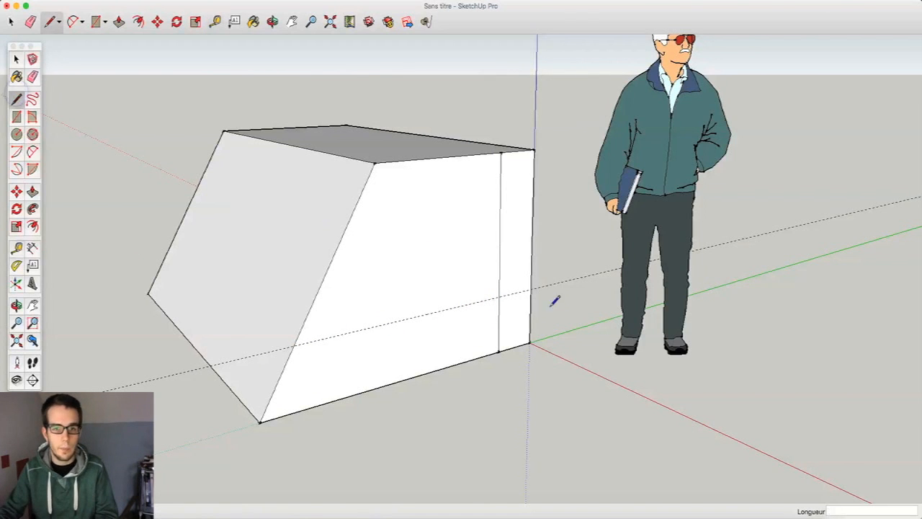
{"action": "left_click", "coordinate": [500, 296]}
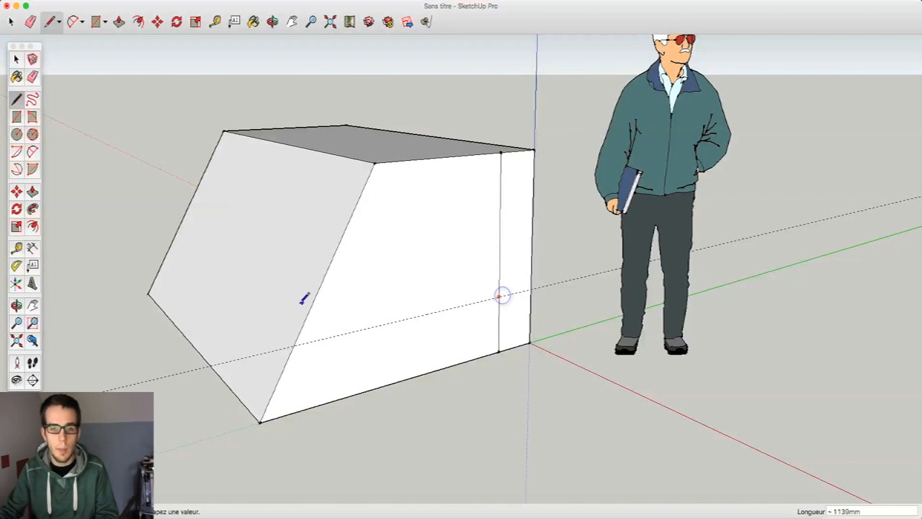
{"action": "left_click", "coordinate": [294, 346]}
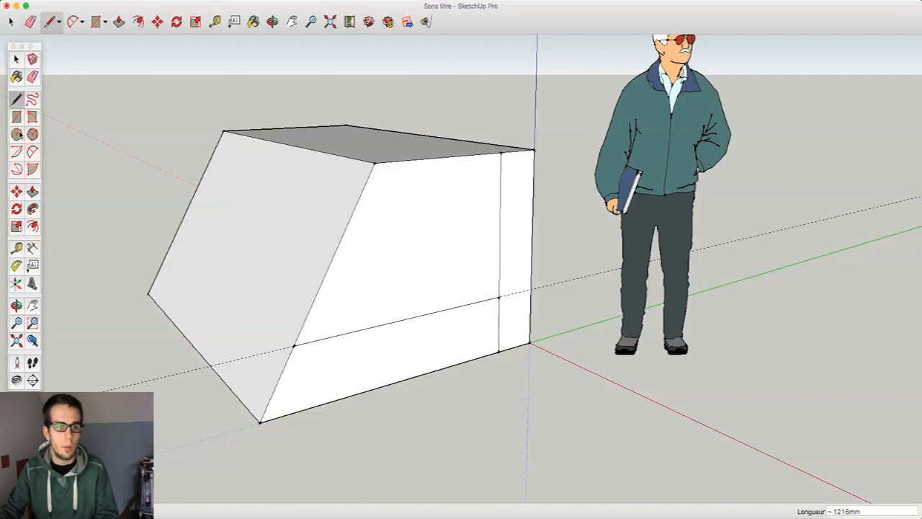
Push the side face's large upper front section 2320 mm through the block with Push/Pull to cut away the volume above the seat
{"action": "left_click", "coordinate": [32, 191]}
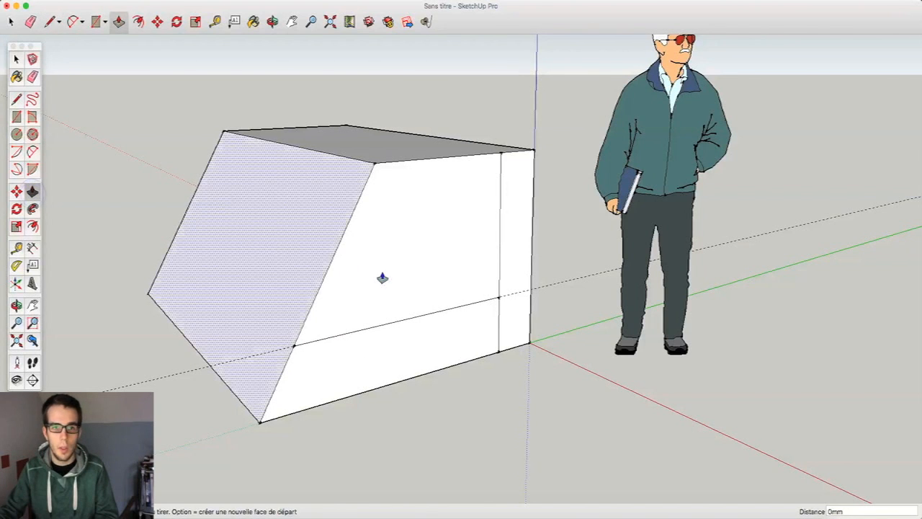
{"action": "left_click_drag", "start_coordinate": [382, 278], "coordinate": [199, 202]}
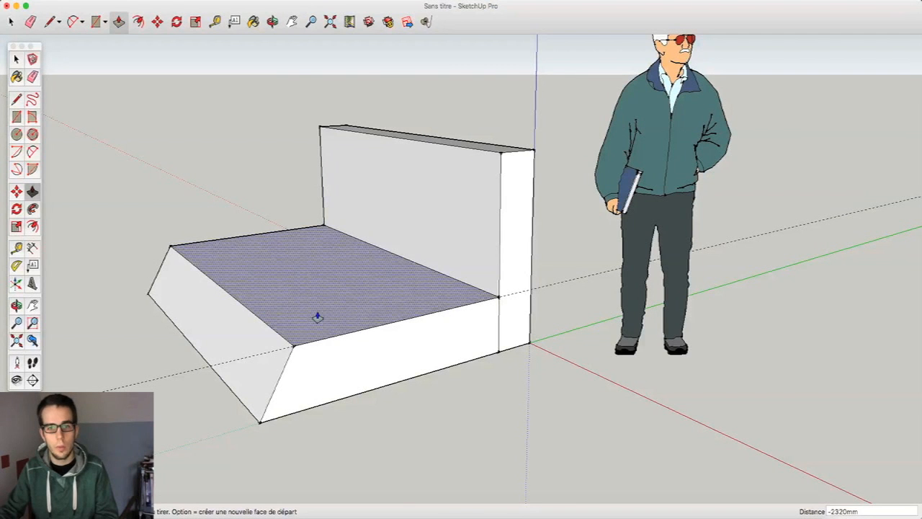
{"action": "left_click", "coordinate": [273, 22]}
{"action": "left_click_drag", "start_coordinate": [496, 299], "coordinate": [331, 276]}
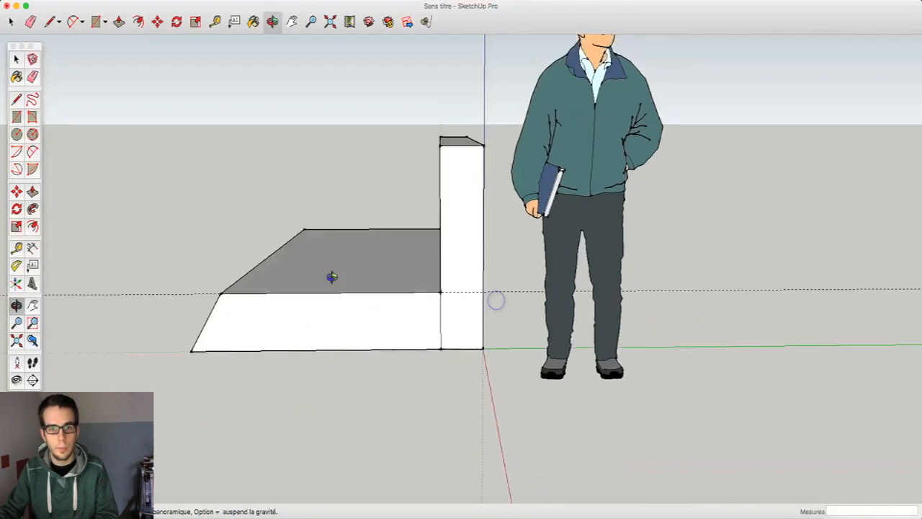
{"action": "middle_click_drag", "start_coordinate": [331, 277], "coordinate": [541, 315]}
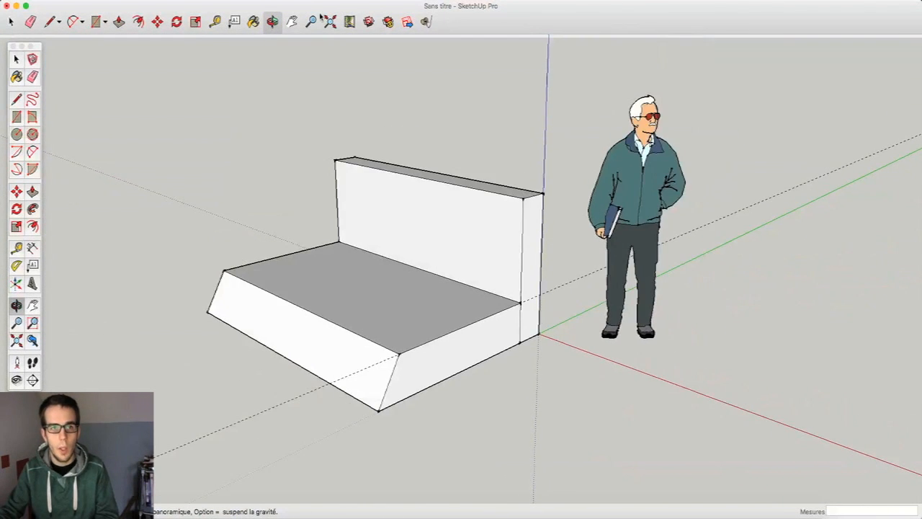
Add a linear dimension to the bottom edge from the front corner to the base of the vertical line, offset outward
{"action": "left_click", "coordinate": [214, 21]}
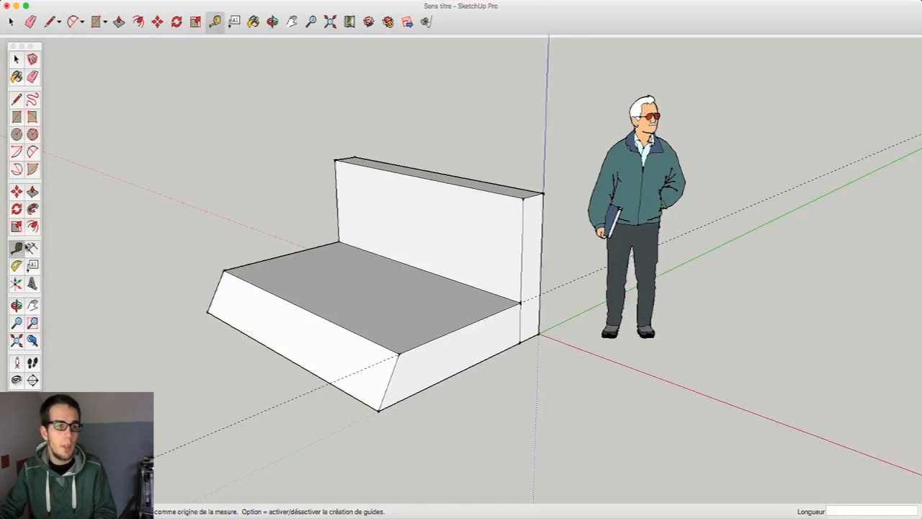
{"action": "left_click", "coordinate": [33, 249]}
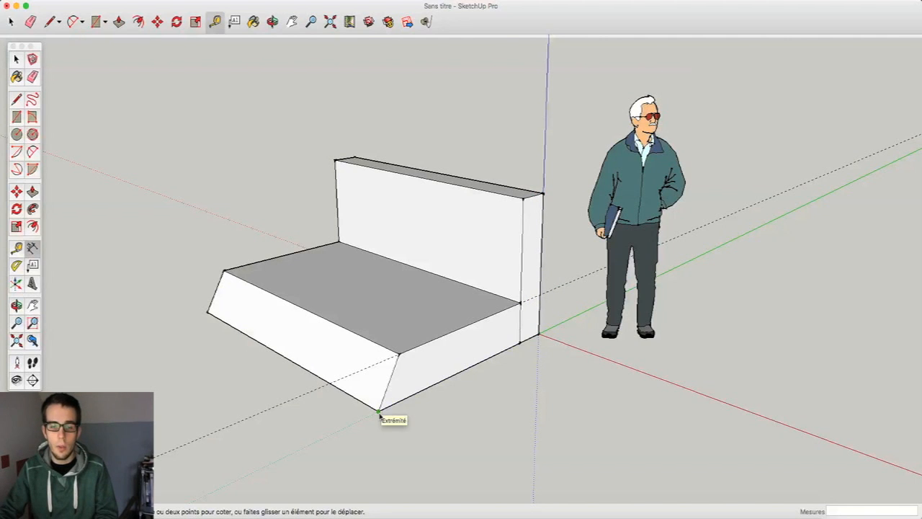
{"action": "left_click", "coordinate": [379, 412]}
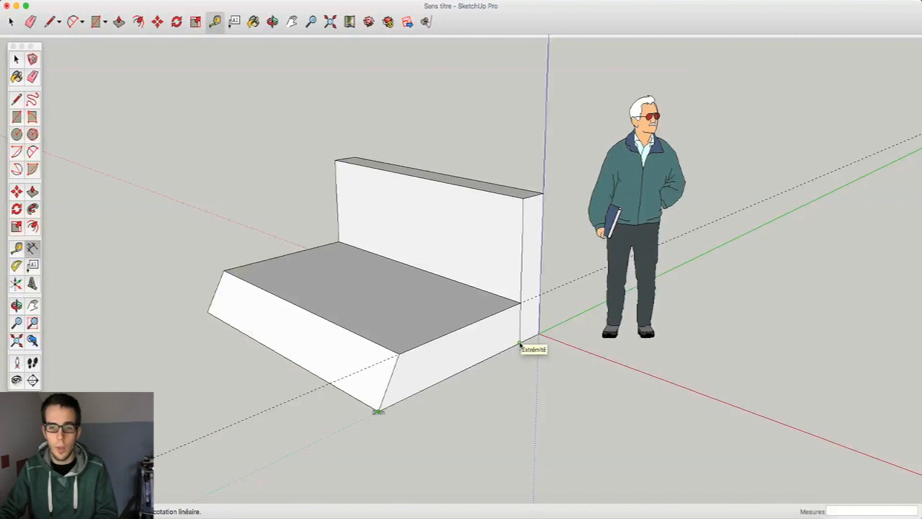
{"action": "left_click", "coordinate": [520, 344]}
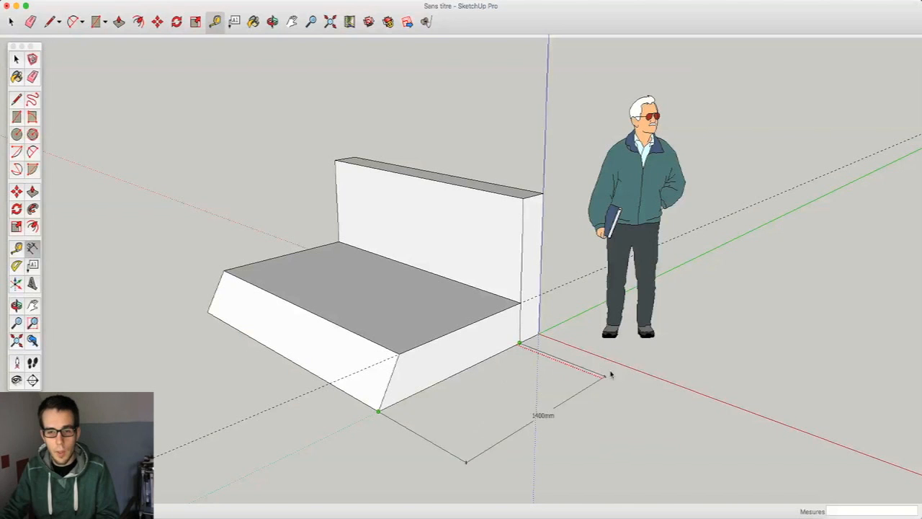
{"action": "left_click", "coordinate": [541, 366]}
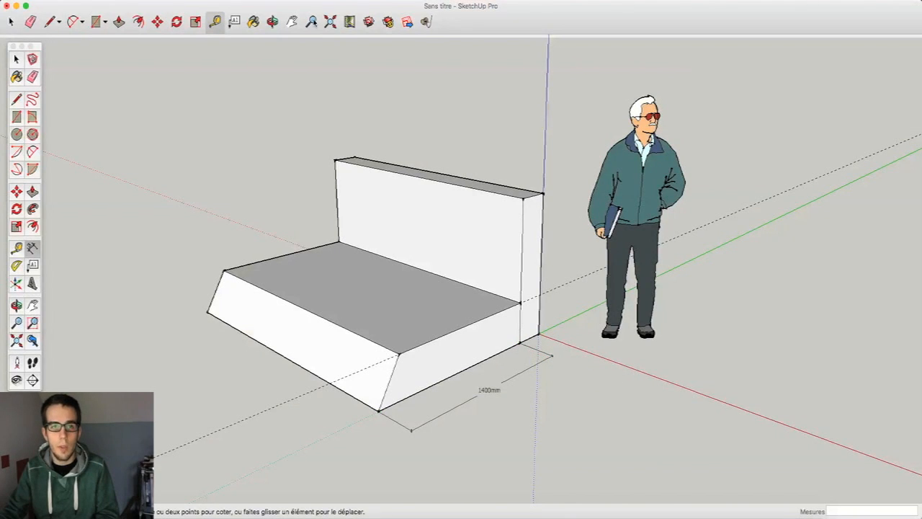
Add a linear dimension to the short bottom edge beneath the backrest, from the vertical line to the rear corner
{"action": "left_click", "coordinate": [272, 21]}
{"action": "left_click_drag", "start_coordinate": [284, 370], "coordinate": [433, 418]}
{"action": "scroll", "coordinate": [633, 423], "scroll_direction": "up", "scroll_amount": 2}
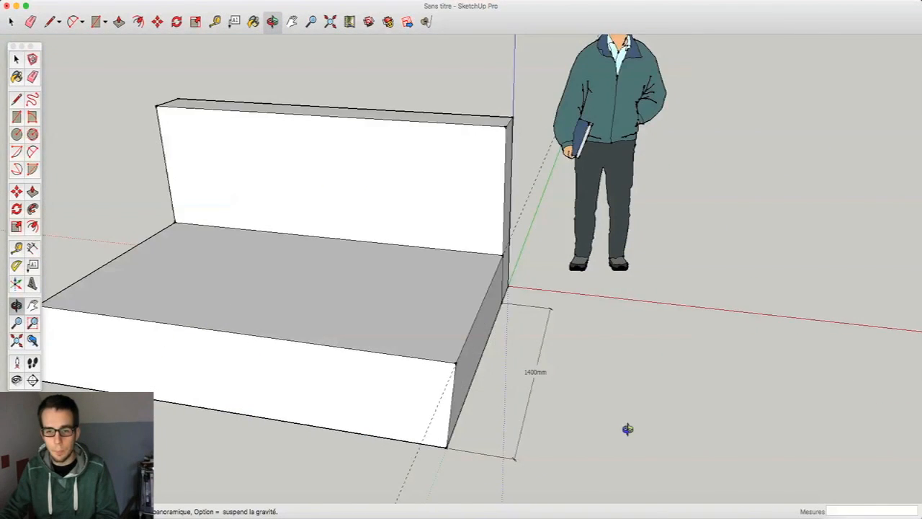
{"action": "left_click_drag", "start_coordinate": [610, 433], "coordinate": [669, 407]}
{"action": "left_click", "coordinate": [32, 247]}
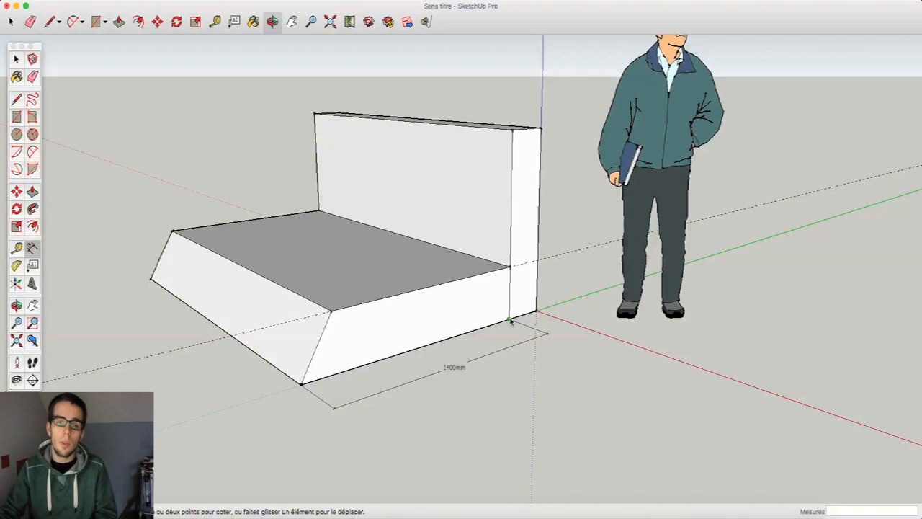
{"action": "left_click", "coordinate": [510, 319]}
{"action": "left_click", "coordinate": [535, 311]}
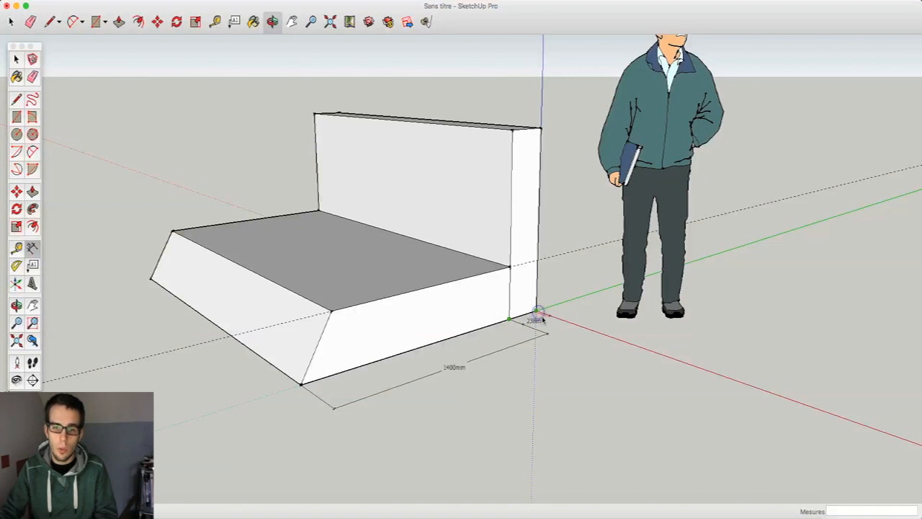
{"action": "left_click", "coordinate": [565, 330]}
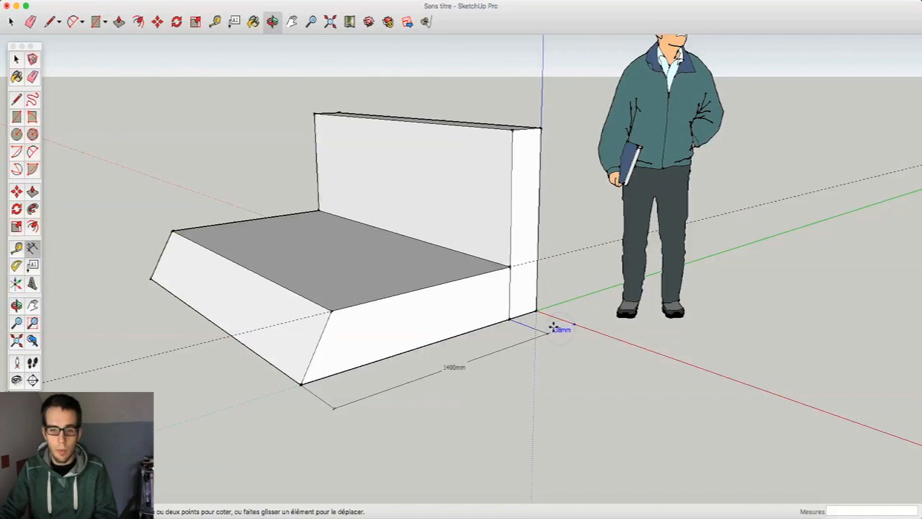
{"action": "left_click", "coordinate": [16, 59]}
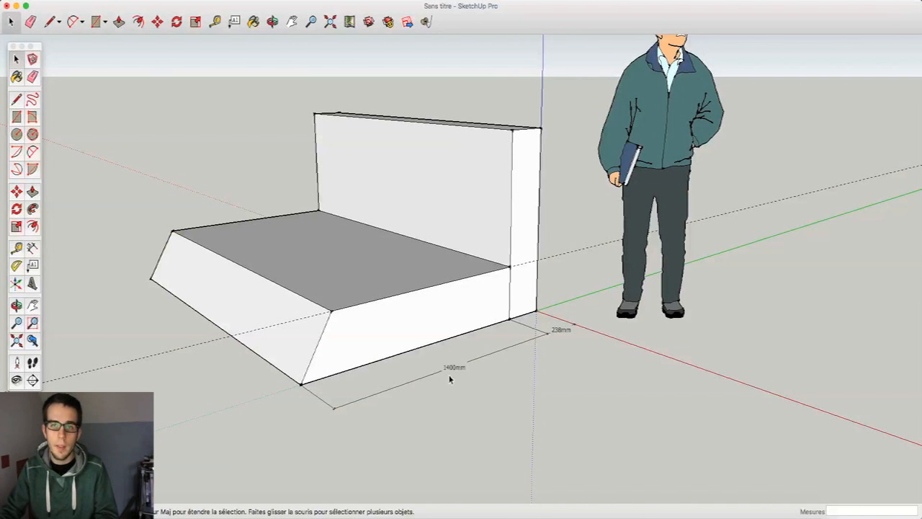
Try the short backrest dimension's text outside the end of its line, and also outside the start
{"action": "scroll", "coordinate": [572, 333], "scroll_direction": "up", "scroll_amount": 3}
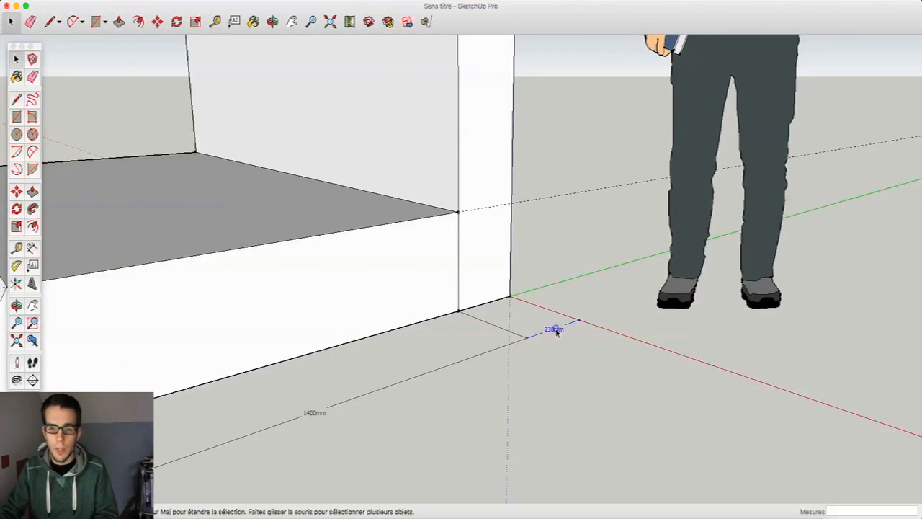
{"action": "right_click", "coordinate": [553, 329]}
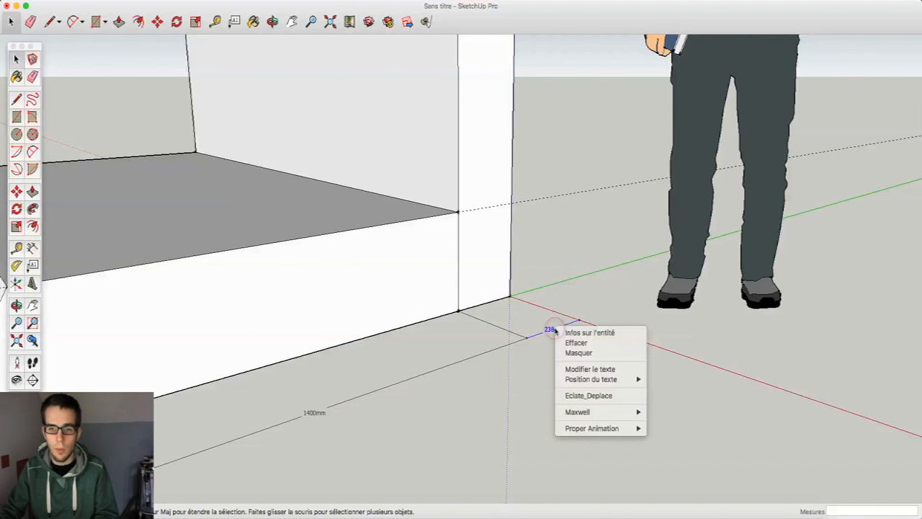
{"action": "mouse_move", "coordinate": [594, 379]}
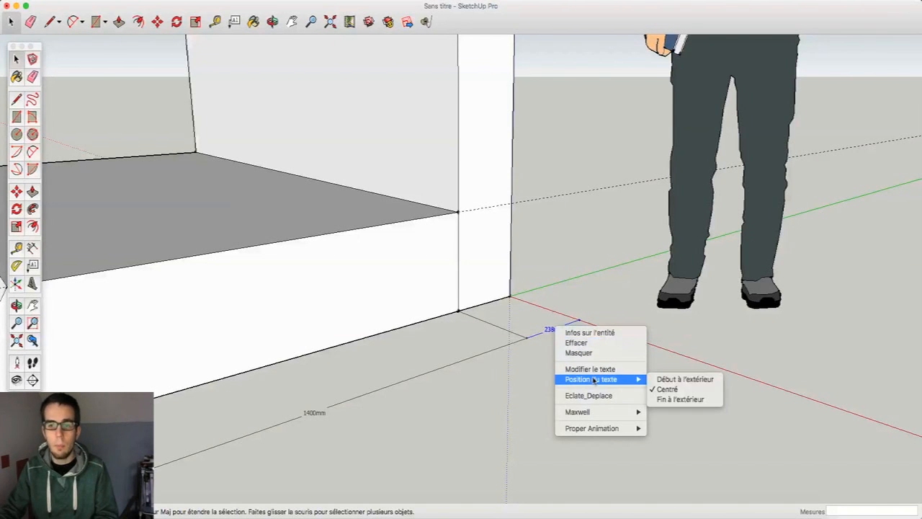
{"action": "left_click", "coordinate": [661, 399]}
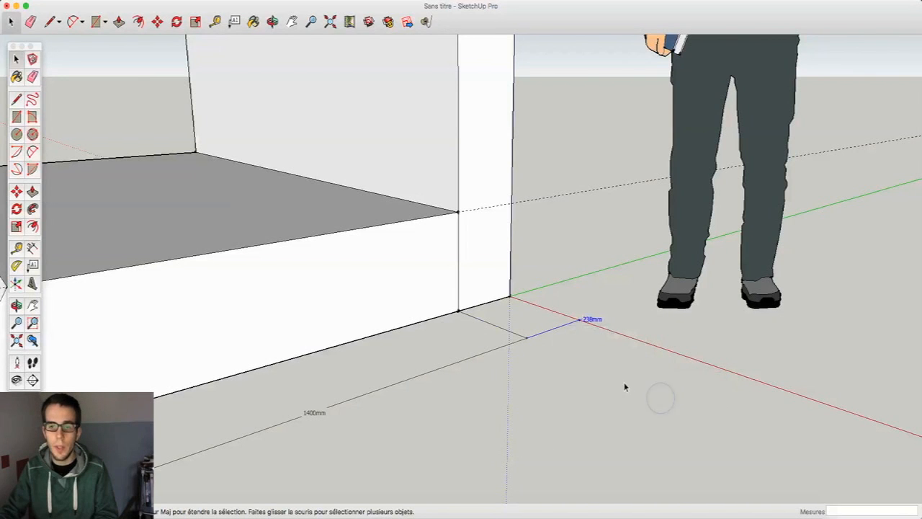
{"action": "right_click", "coordinate": [562, 328]}
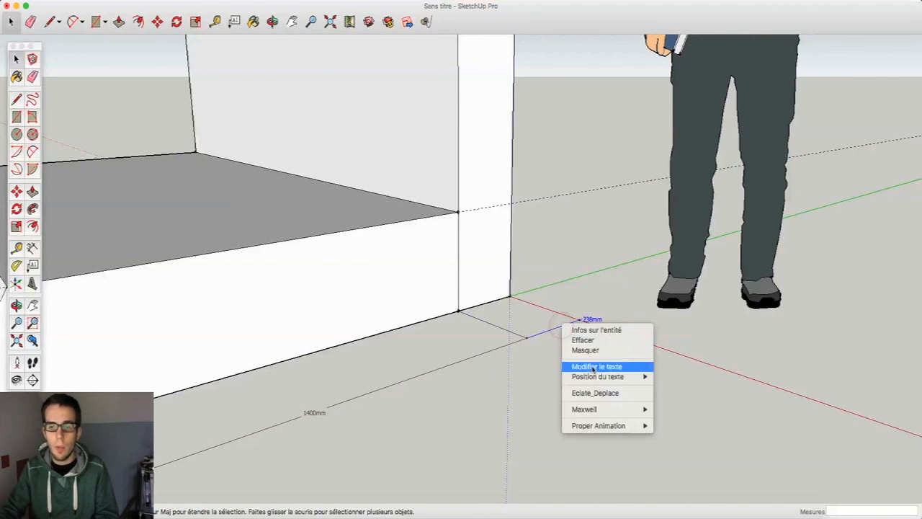
{"action": "mouse_move", "coordinate": [608, 379]}
{"action": "left_click", "coordinate": [671, 378]}
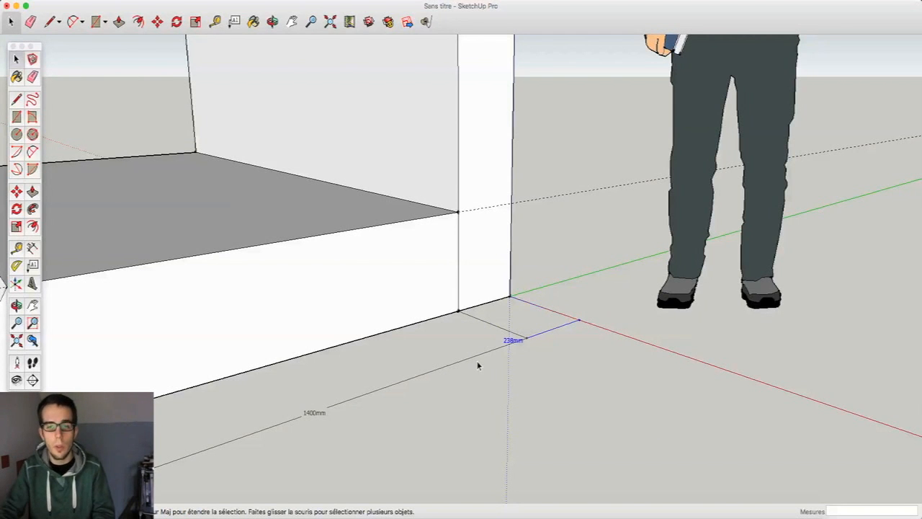
Set the text position of the short backrest dimension back to centred on its line
{"action": "left_click", "coordinate": [561, 328]}
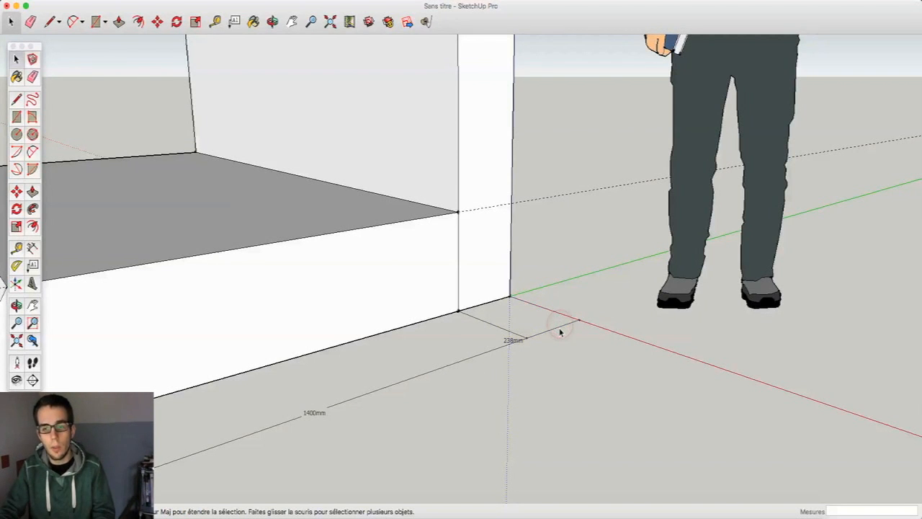
{"action": "left_click", "coordinate": [560, 329]}
{"action": "right_click", "coordinate": [560, 328]}
{"action": "mouse_move", "coordinate": [602, 382]}
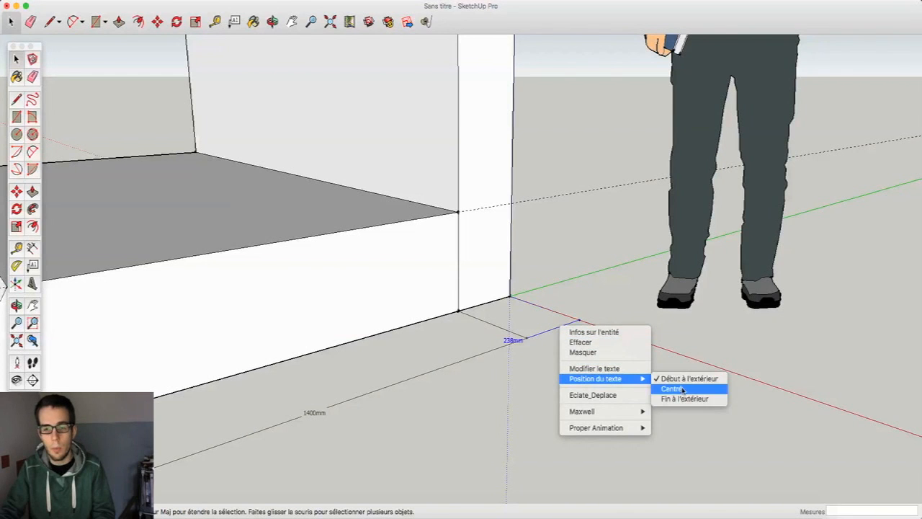
{"action": "left_click", "coordinate": [683, 391]}
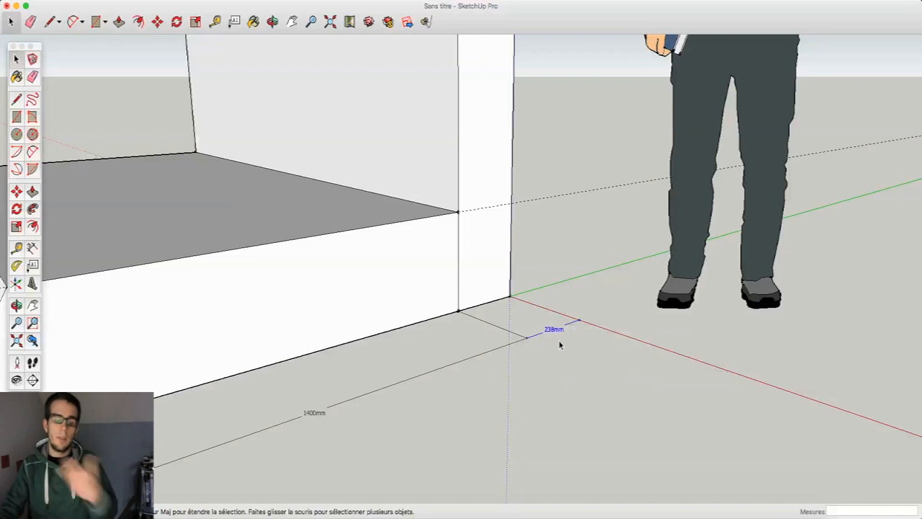
{"action": "scroll", "coordinate": [558, 340], "scroll_direction": "down", "scroll_amount": 6}
{"action": "left_click", "coordinate": [545, 405]}
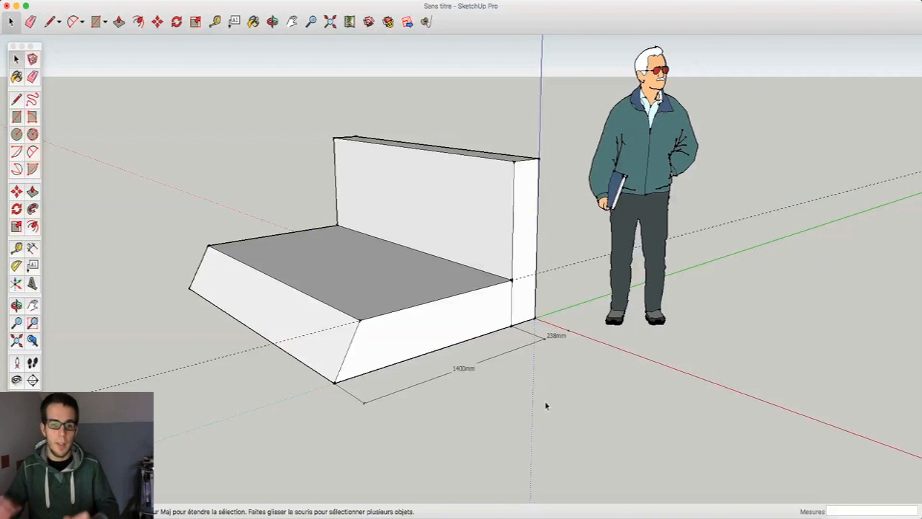
Override the text of the long bottom dimension beneath the seat with 1500mm and deselect the dimension
{"action": "left_click", "coordinate": [466, 370]}
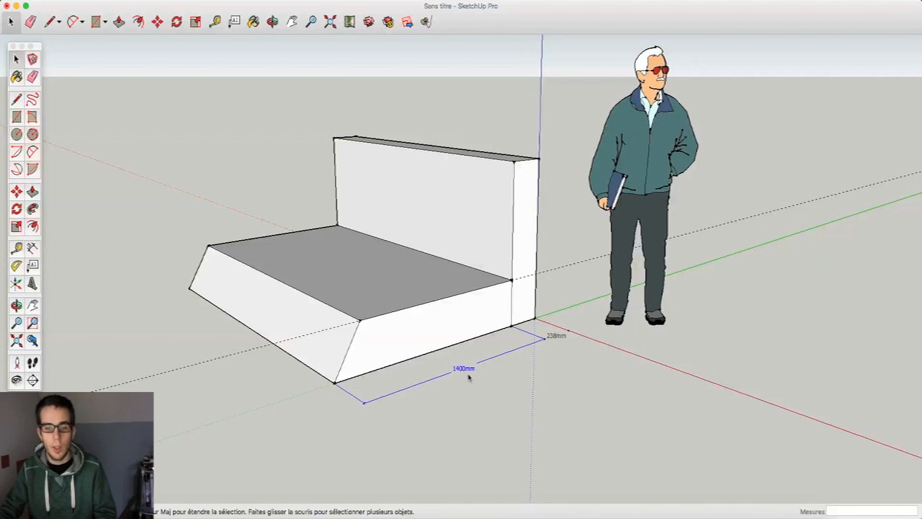
{"action": "double_click", "coordinate": [470, 366]}
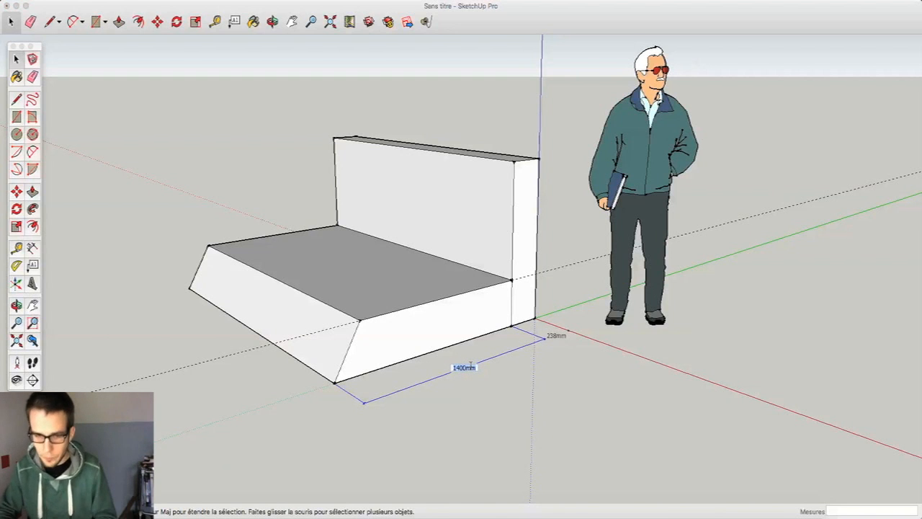
{"action": "key", "text": "Left"}
{"action": "key", "text": "Right"}
{"action": "key", "text": "Right"}
{"action": "key", "text": "Right"}
{"action": "key", "text": "Right"}
{"action": "key", "text": "BackSpace"}
{"action": "key", "text": "BackSpace"}
{"action": "key", "text": "BackSpace"}
{"action": "key", "text": "BackSpace"}
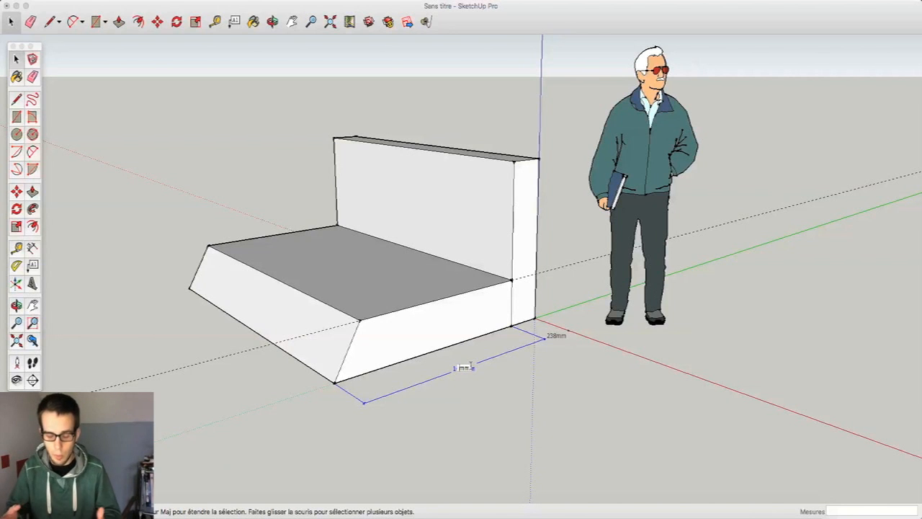
{"action": "type", "text": "1500"}
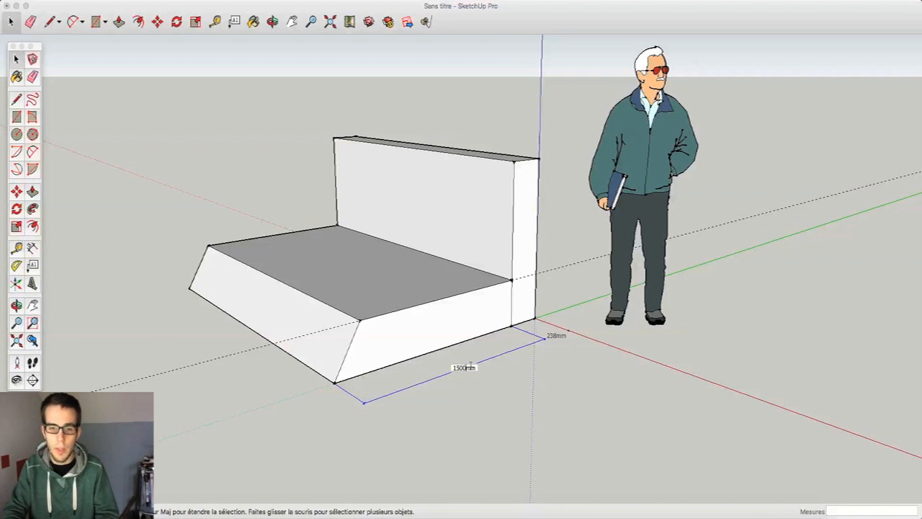
{"action": "key", "text": "Return"}
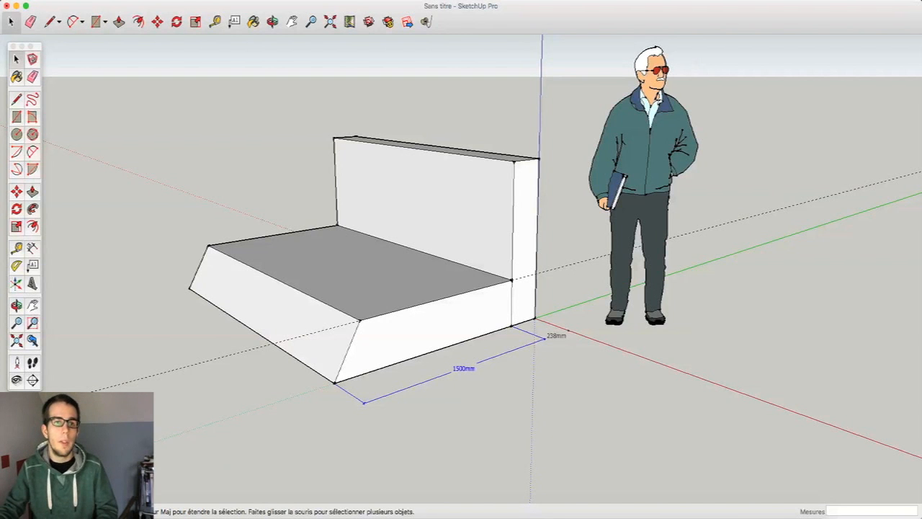
{"action": "left_click", "coordinate": [272, 22]}
{"action": "left_click_drag", "start_coordinate": [442, 162], "coordinate": [457, 293]}
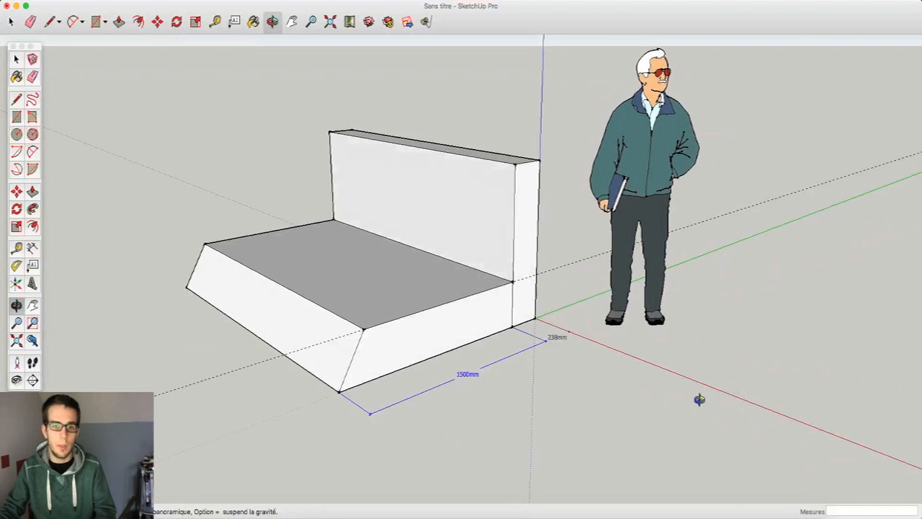
{"action": "left_click", "coordinate": [19, 22]}
{"action": "left_click", "coordinate": [159, 114]}
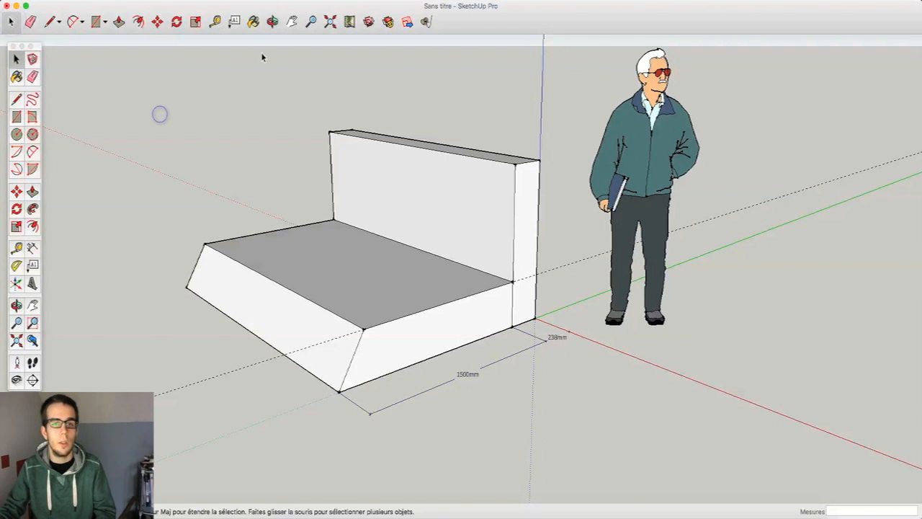
Create a 30° Protractor guide from the side face's front bottom corner, measured upward from the bottom edge
{"action": "left_click", "coordinate": [272, 22]}
{"action": "left_click_drag", "start_coordinate": [299, 225], "coordinate": [319, 223]}
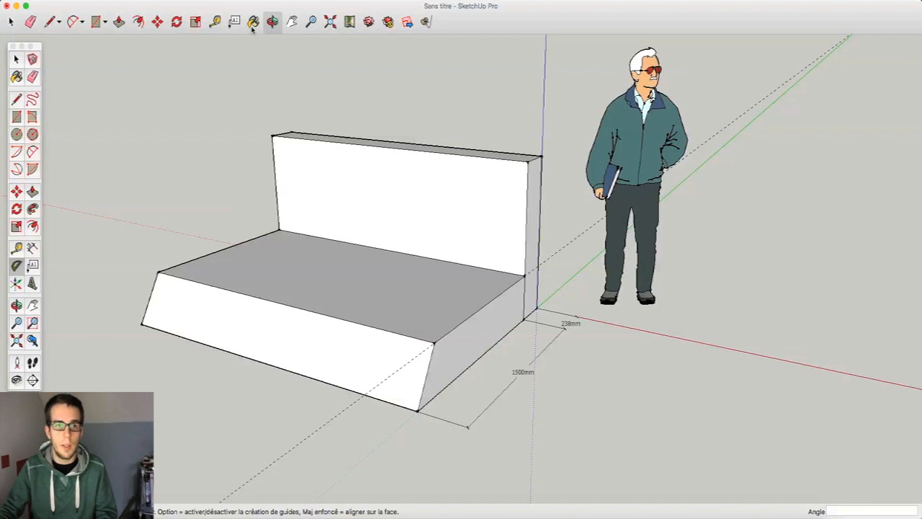
{"action": "left_click", "coordinate": [272, 21]}
{"action": "left_click_drag", "start_coordinate": [346, 216], "coordinate": [200, 198]}
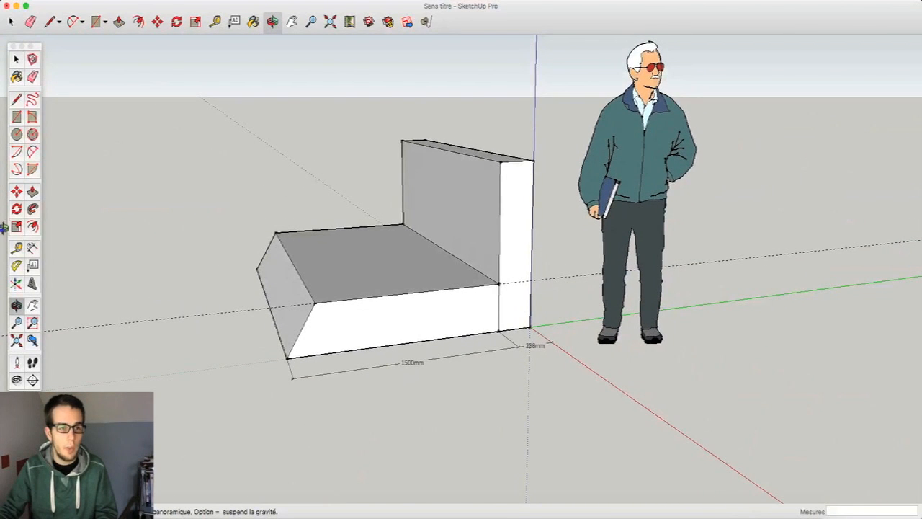
{"action": "left_click", "coordinate": [16, 265]}
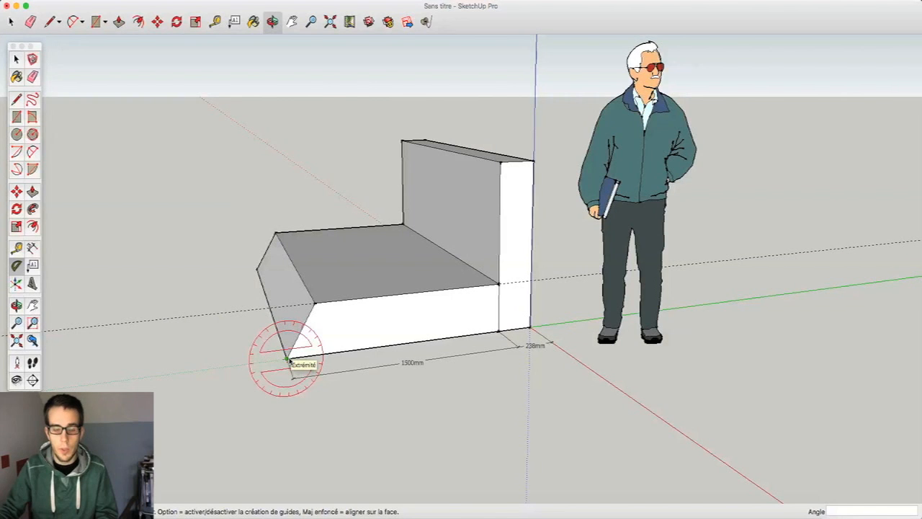
{"action": "left_click", "coordinate": [287, 358]}
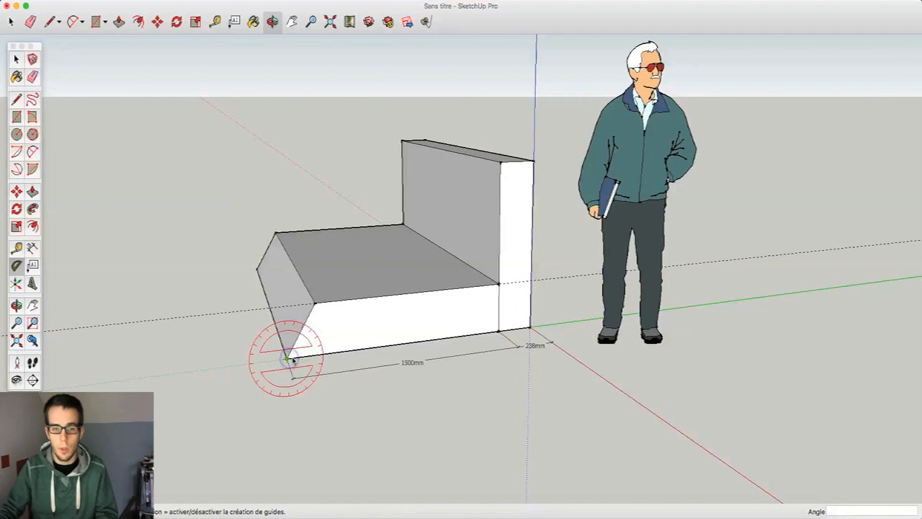
{"action": "left_click", "coordinate": [334, 353]}
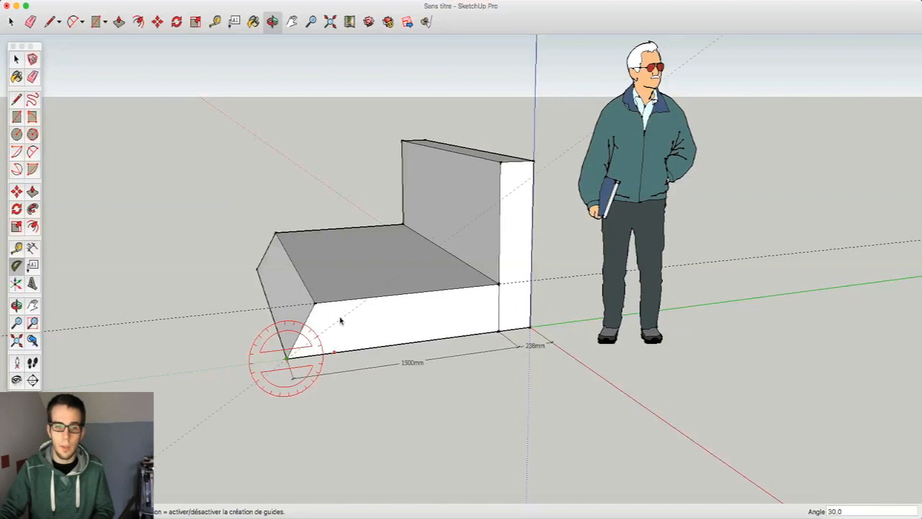
{"action": "type", "text": "30"}
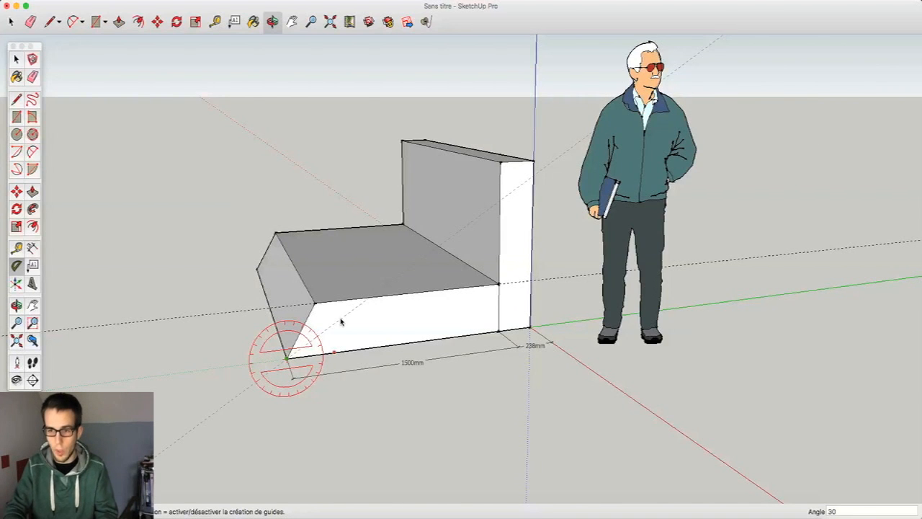
{"action": "key", "text": "Return"}
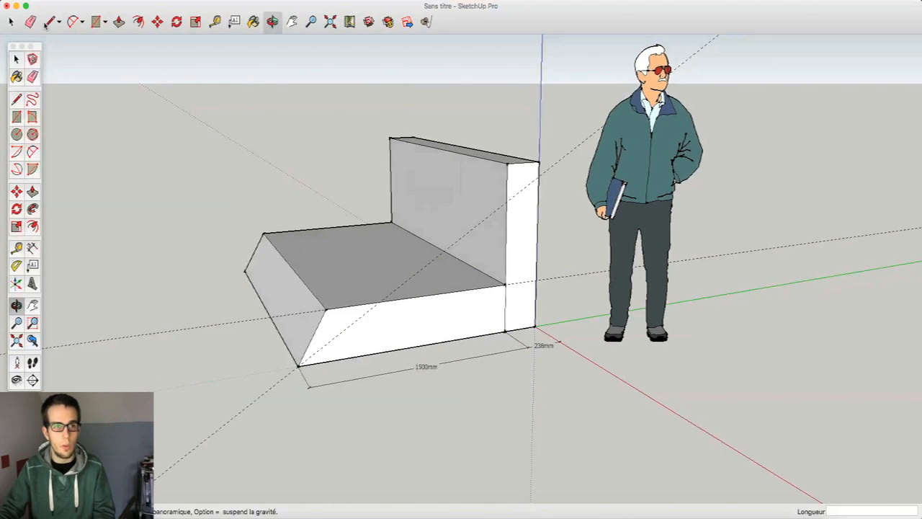
Move the seat's front top edge about 336 mm toward the backrest so it meets the 30° guide
{"action": "left_click", "coordinate": [11, 24]}
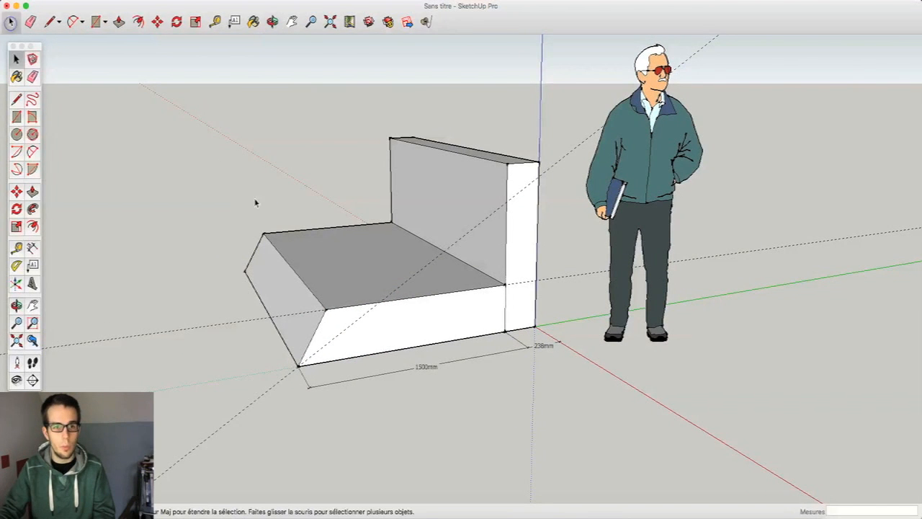
{"action": "left_click", "coordinate": [285, 262]}
{"action": "left_click", "coordinate": [157, 21]}
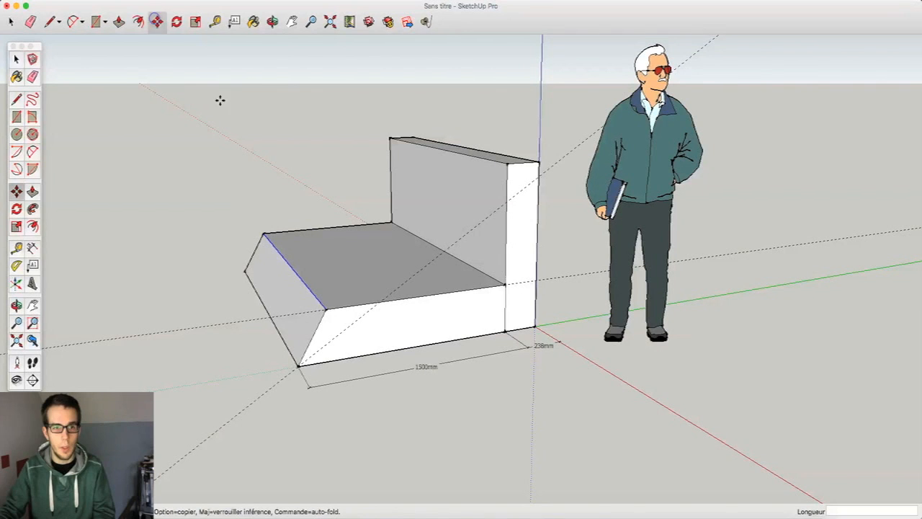
{"action": "left_click", "coordinate": [324, 308]}
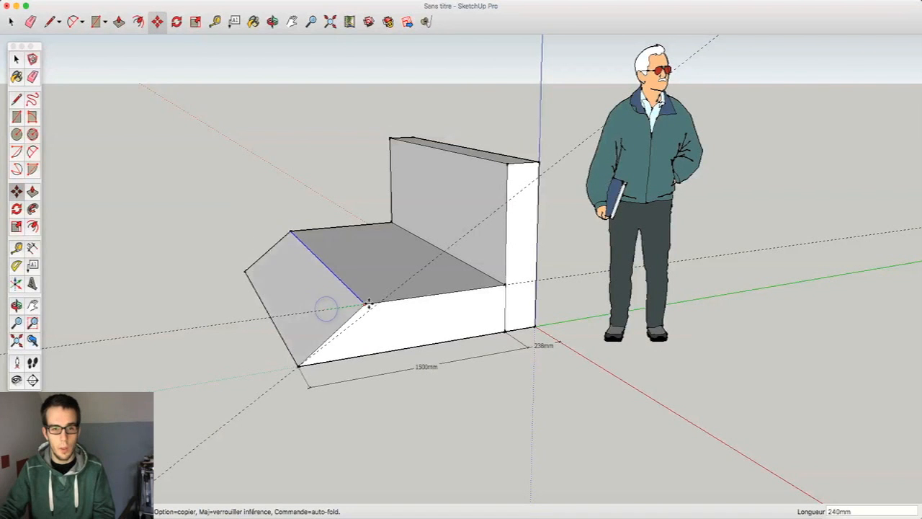
{"action": "left_click", "coordinate": [378, 305]}
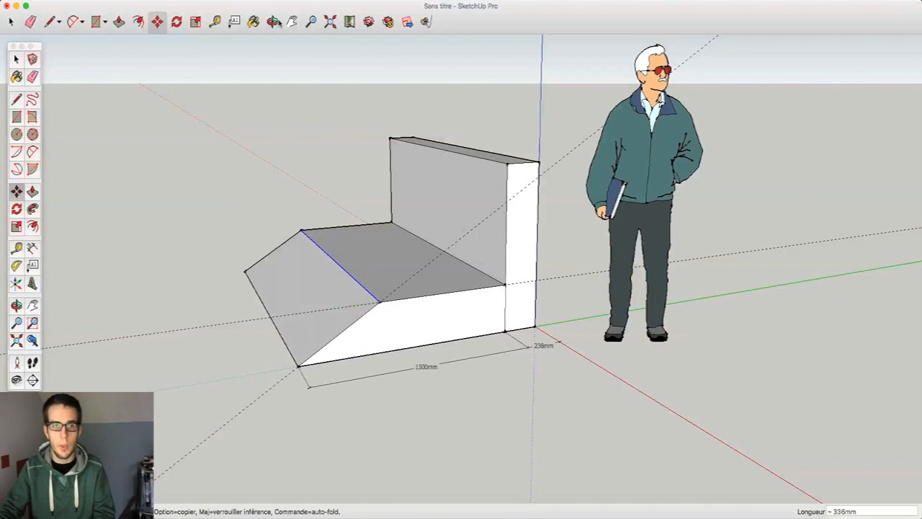
{"action": "middle_click_drag", "start_coordinate": [378, 305], "coordinate": [395, 248]}
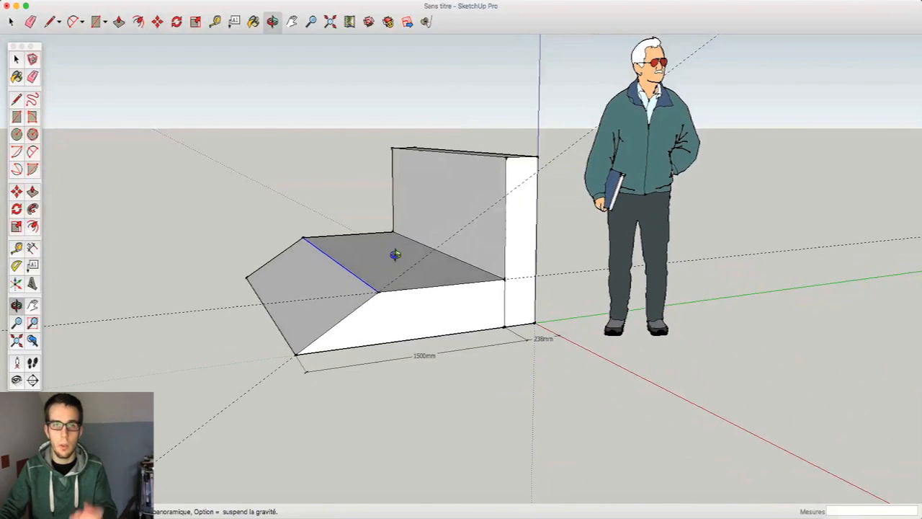
Measure the angle of the side face's slanted front edge from the bottom edge with the Protractor at the front corner
{"action": "left_click", "coordinate": [16, 265]}
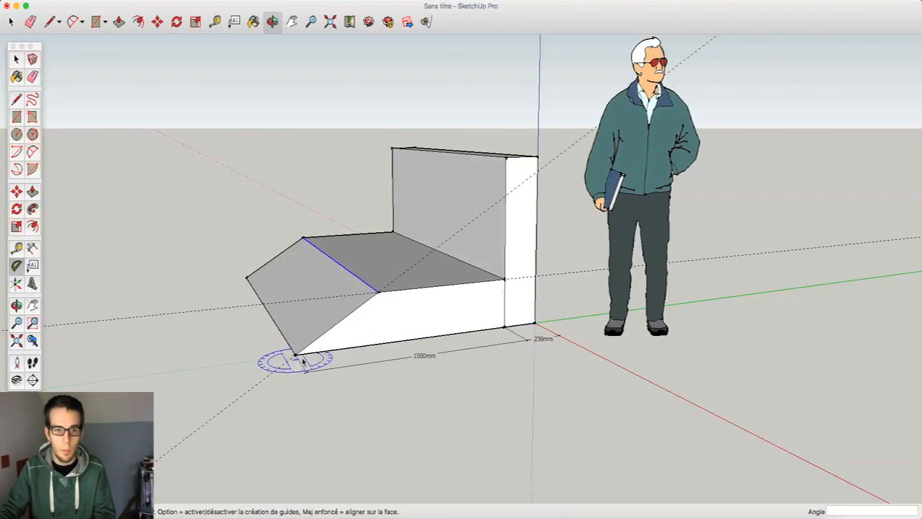
{"action": "left_click", "coordinate": [273, 21]}
{"action": "left_click_drag", "start_coordinate": [260, 158], "coordinate": [93, 220]}
{"action": "left_click", "coordinate": [16, 265]}
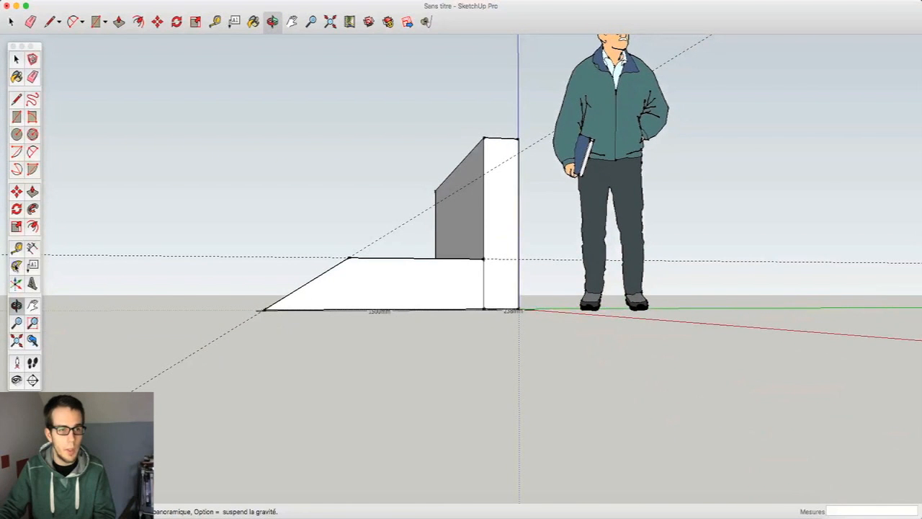
{"action": "left_click", "coordinate": [263, 310]}
{"action": "left_click", "coordinate": [329, 309]}
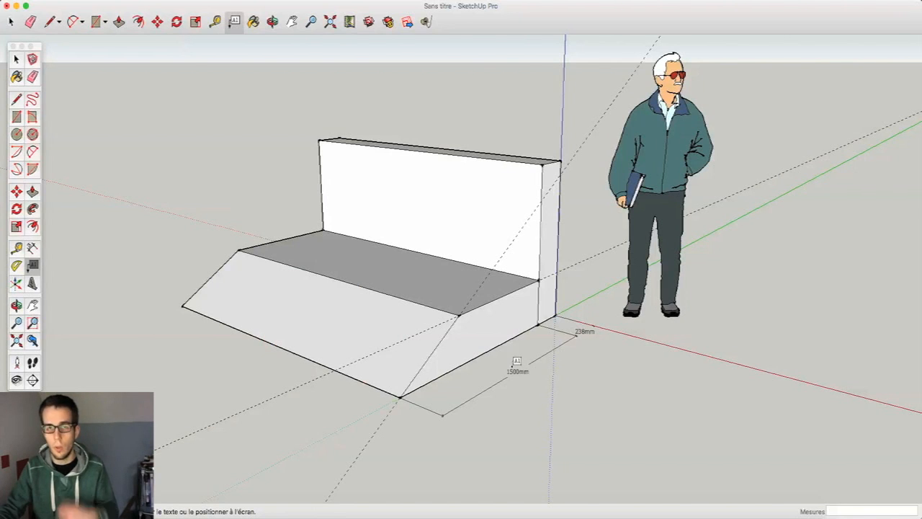
Label the front bottom edge with a leader text showing its length, placed in front of the block
{"action": "left_click", "coordinate": [265, 340]}
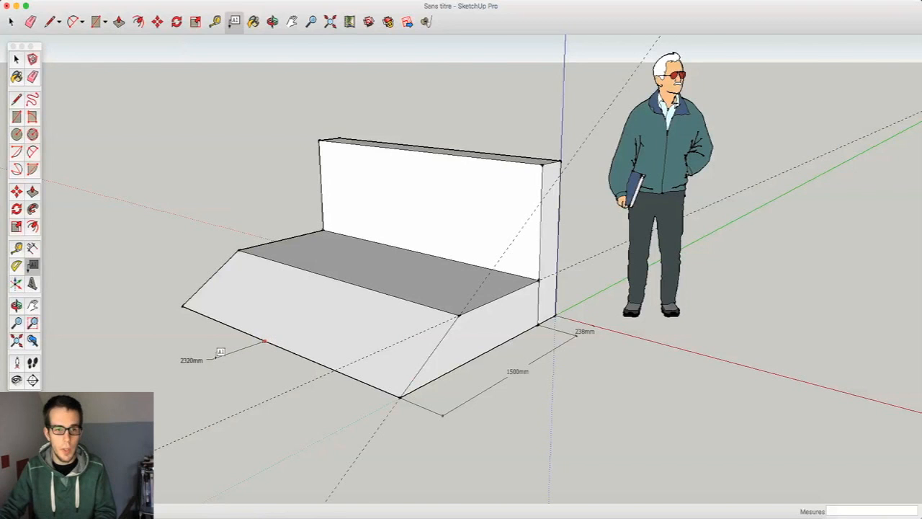
{"action": "left_click", "coordinate": [215, 358]}
{"action": "left_click", "coordinate": [226, 388]}
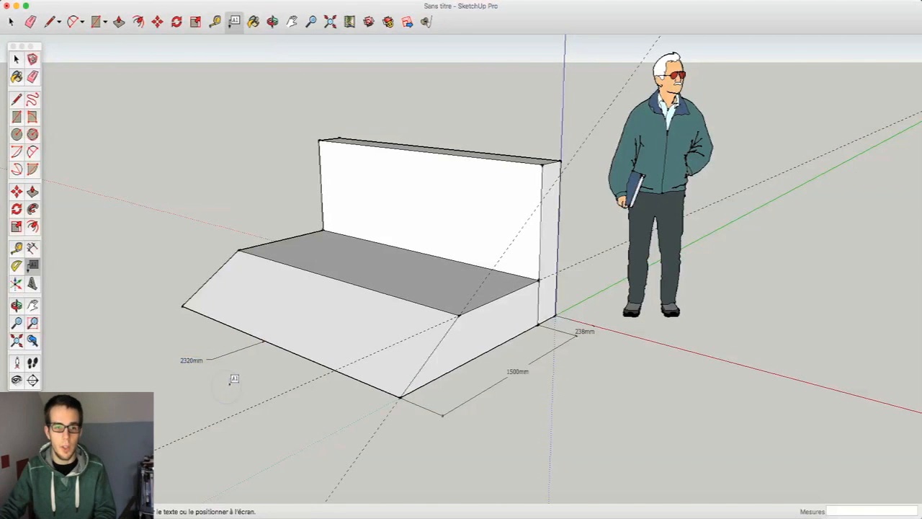
Label the block's slanted front face with a leader text showing its area, placed beyond the seat's far end
{"action": "left_click", "coordinate": [261, 298]}
{"action": "left_click", "coordinate": [185, 163]}
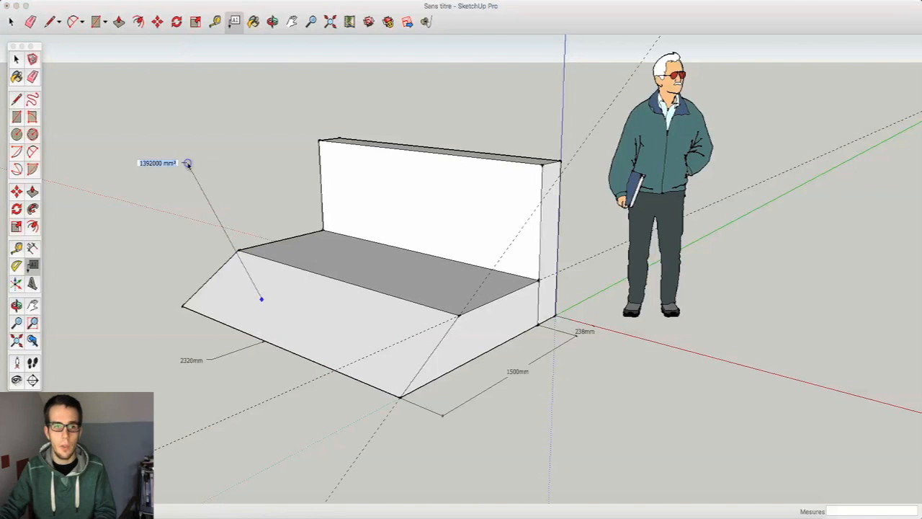
{"action": "left_click", "coordinate": [189, 257]}
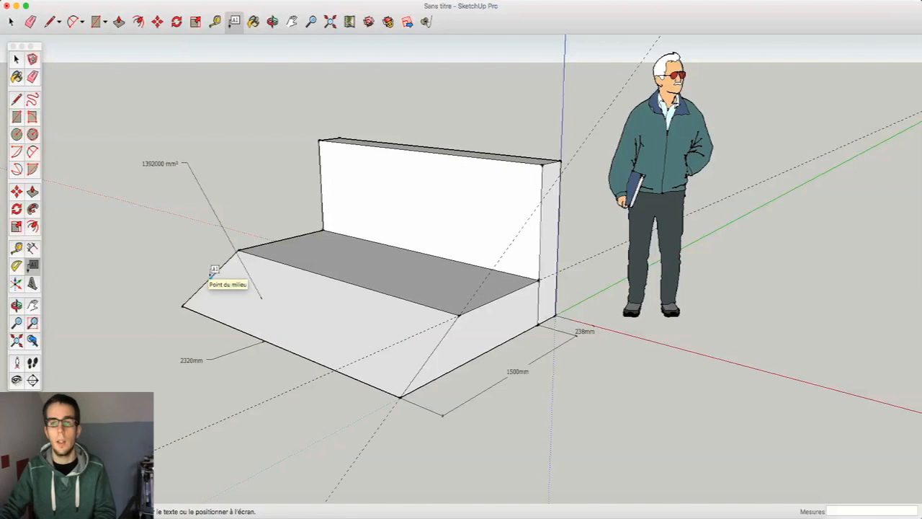
{"action": "left_click", "coordinate": [211, 277]}
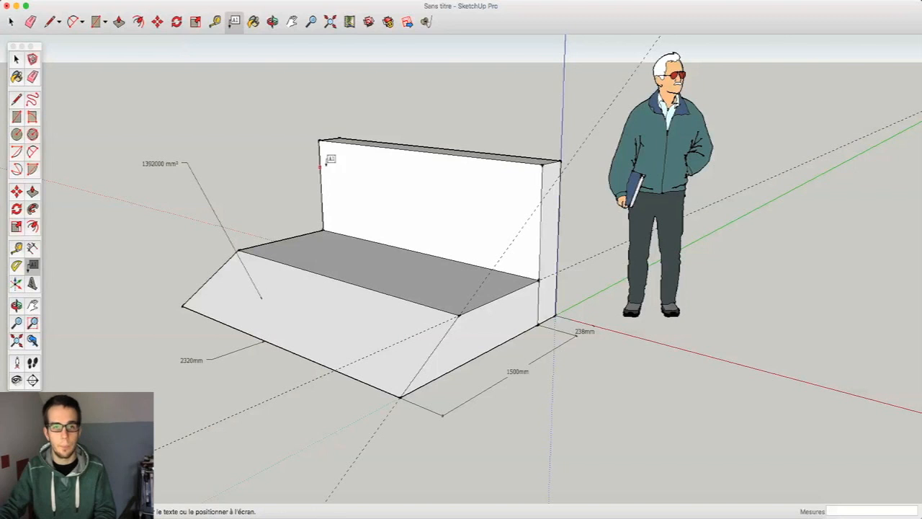
Label the near corner of the seat's front top edge with a leader text showing its coordinates, placed beside the block
{"action": "left_click", "coordinate": [458, 315]}
{"action": "left_click", "coordinate": [568, 396]}
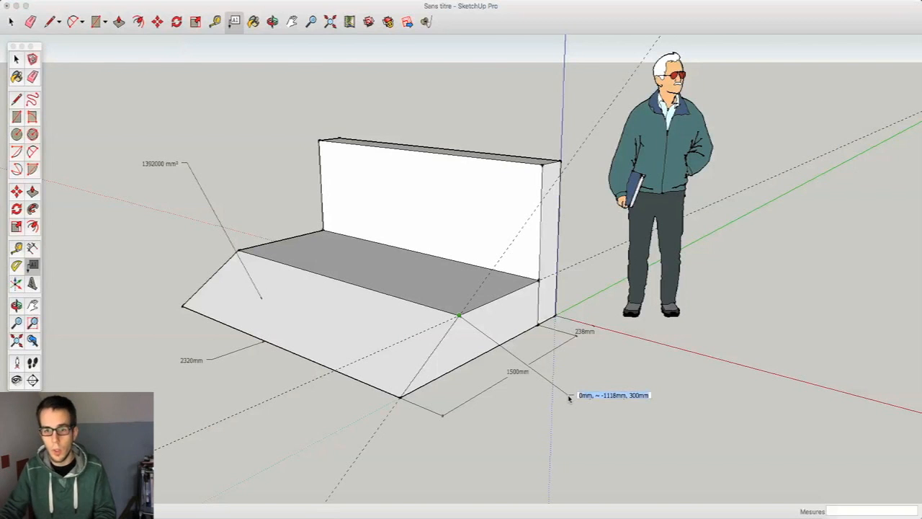
{"action": "left_click", "coordinate": [581, 445]}
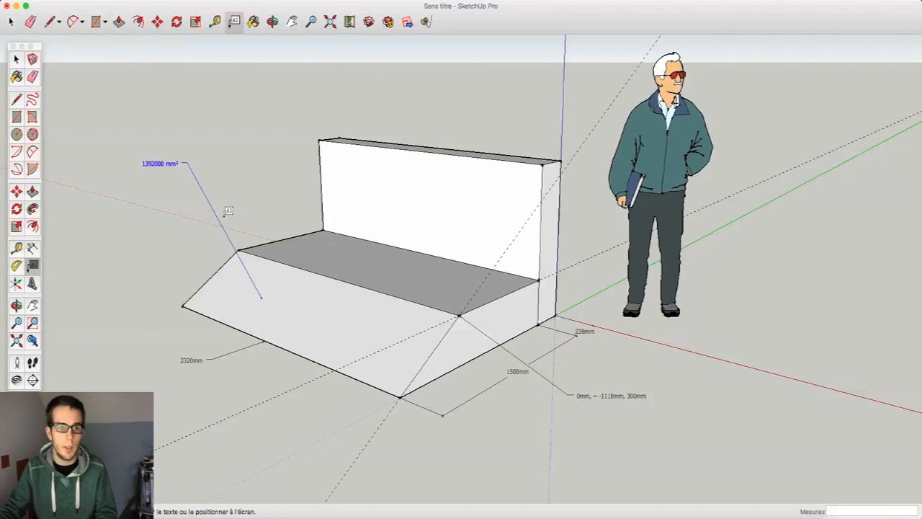
Add a leader text to the seat's top face, placed above the block, and replace its content with "face"
{"action": "left_click", "coordinate": [320, 247]}
{"action": "left_click", "coordinate": [253, 101]}
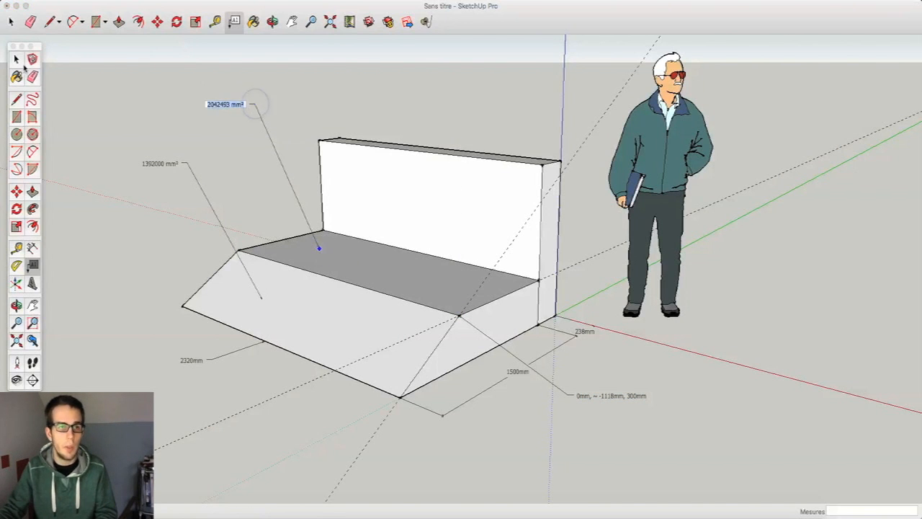
{"action": "key", "text": "space"}
{"action": "left_click", "coordinate": [234, 104]}
{"action": "double_click", "coordinate": [232, 104]}
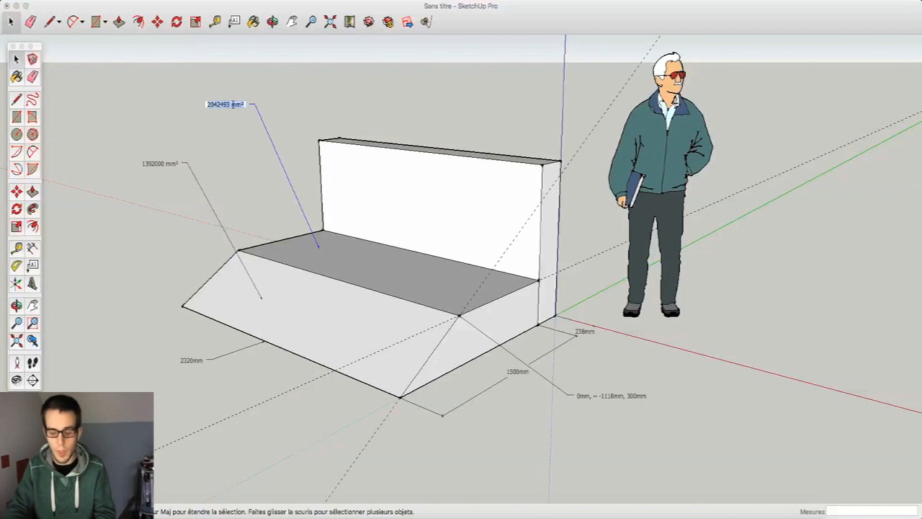
{"action": "type", "text": "Face"}
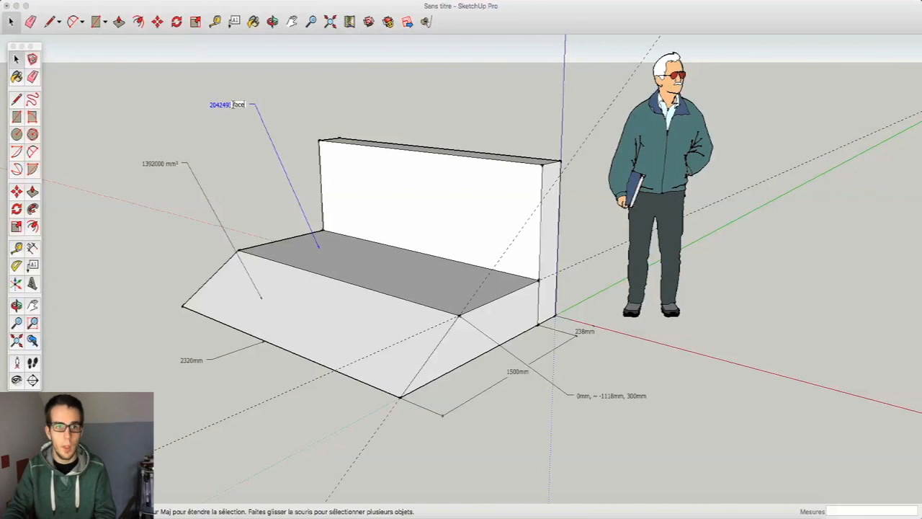
{"action": "left_click", "coordinate": [189, 147]}
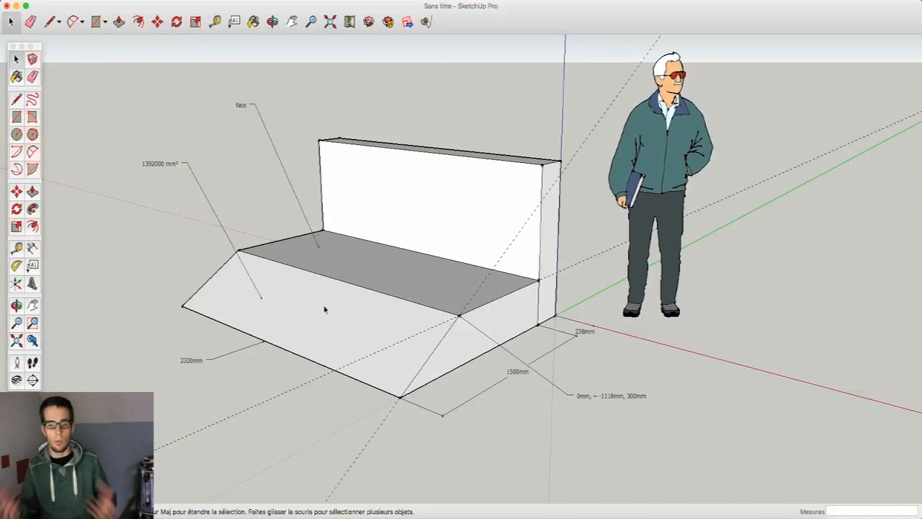
{"action": "middle_click_drag", "start_coordinate": [324, 310], "coordinate": [72, 123]}
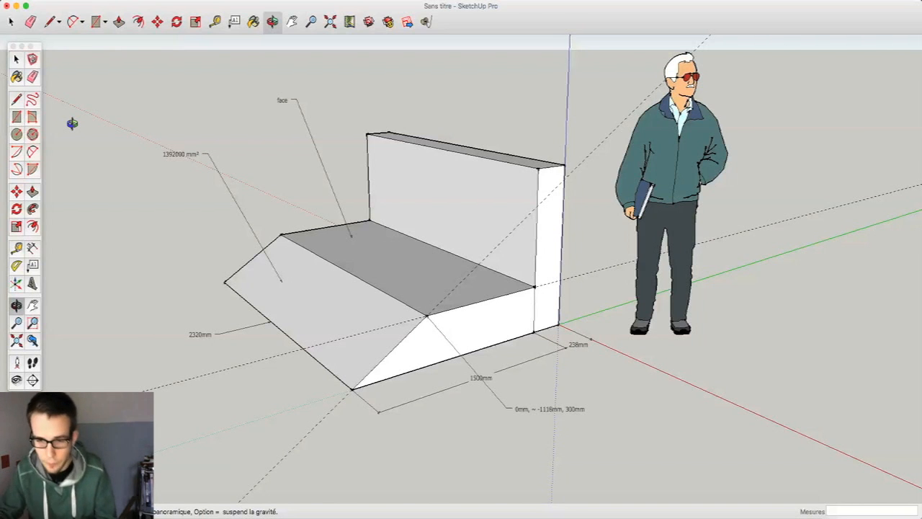
{"action": "right_click", "coordinate": [640, 511]}
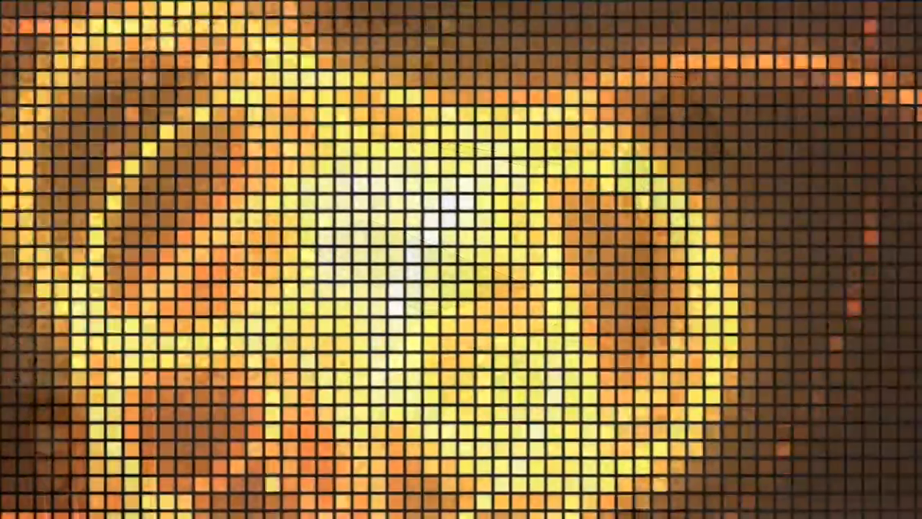